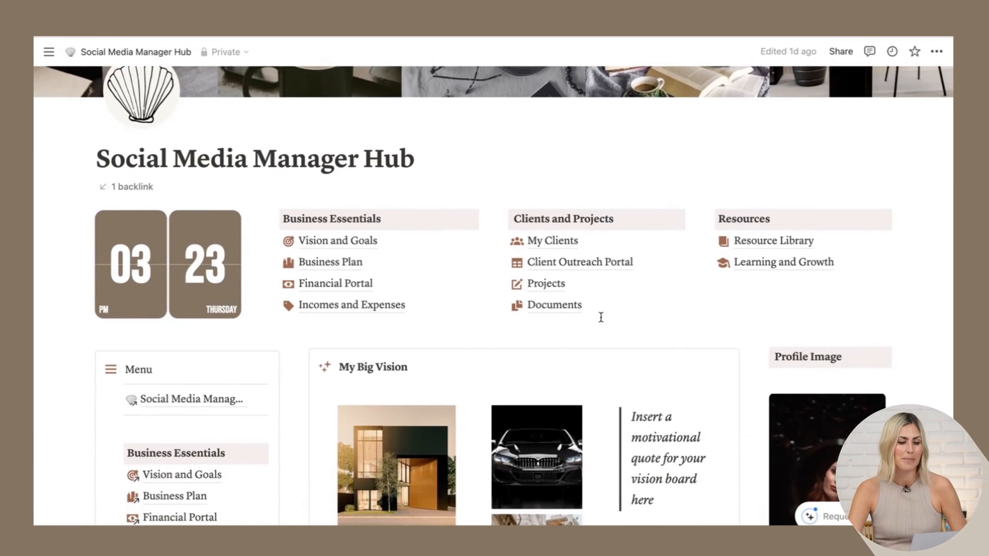
scroll(600, 318, down, 3)
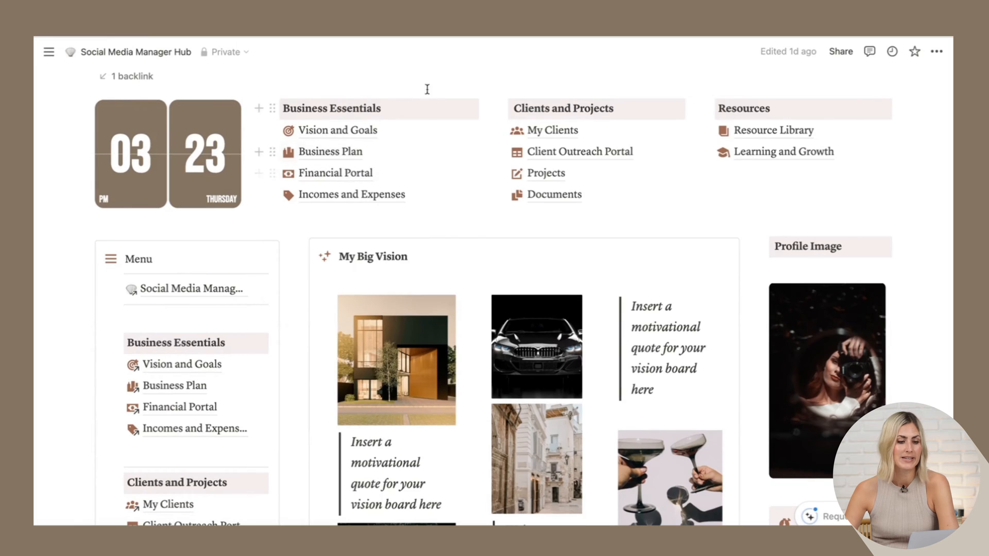
mouse_move(330, 152)
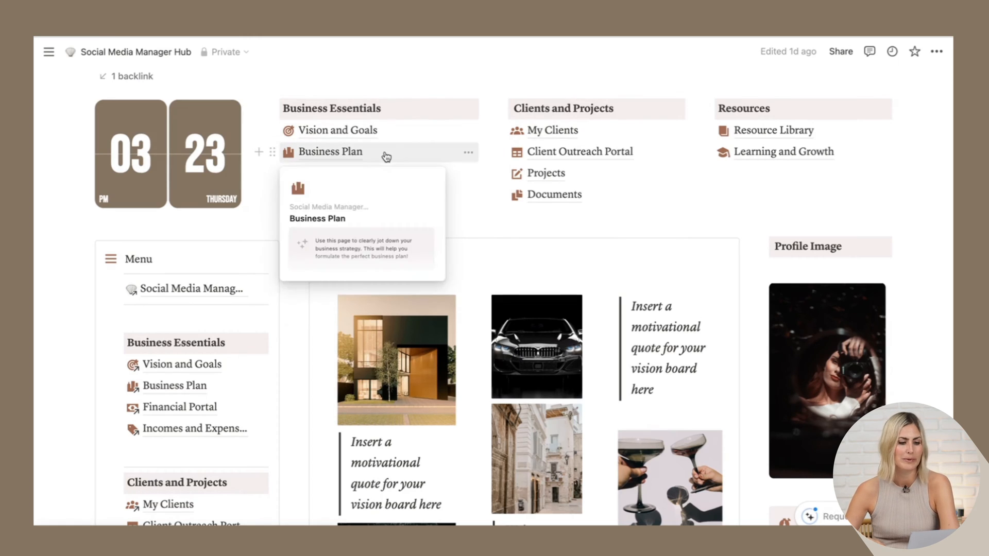
scroll(386, 154, down, 2)
scroll(385, 152, down, 3)
scroll(385, 152, up, 5)
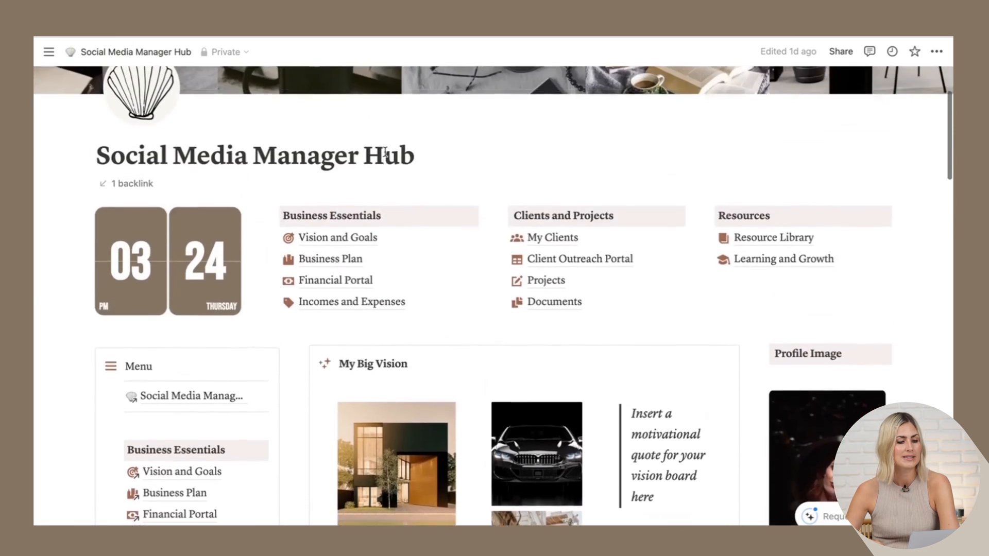
scroll(385, 151, up, 2)
scroll(340, 147, down, 2)
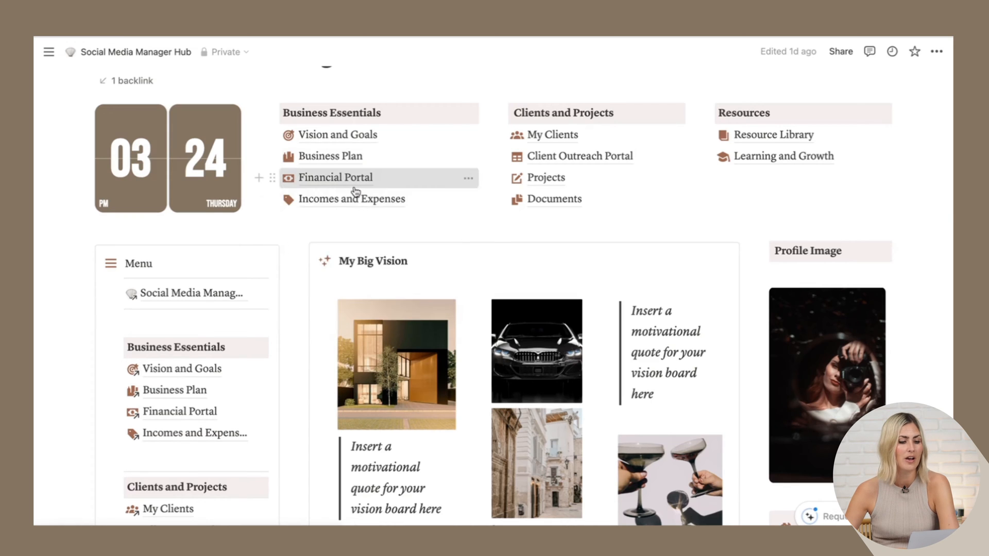
- Go to the Financial Portal page from the hub's Business Essentials links
click(335, 177)
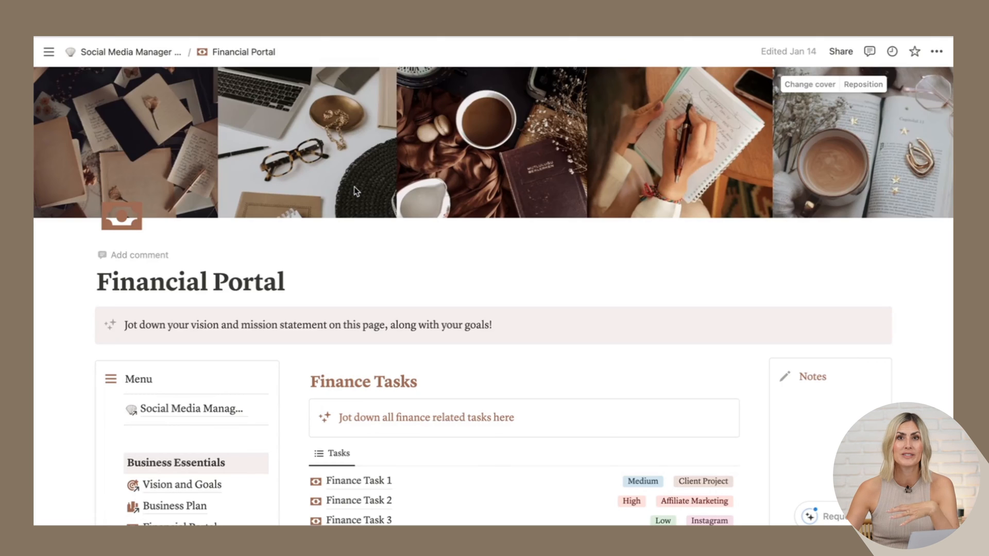
scroll(356, 191, down, 1)
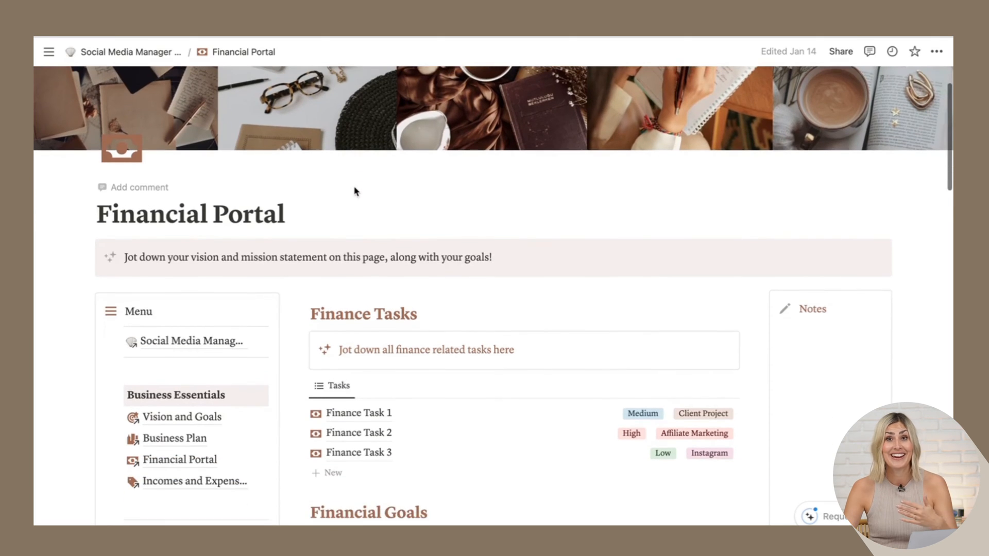
scroll(355, 187, down, 2)
scroll(353, 187, down, 1)
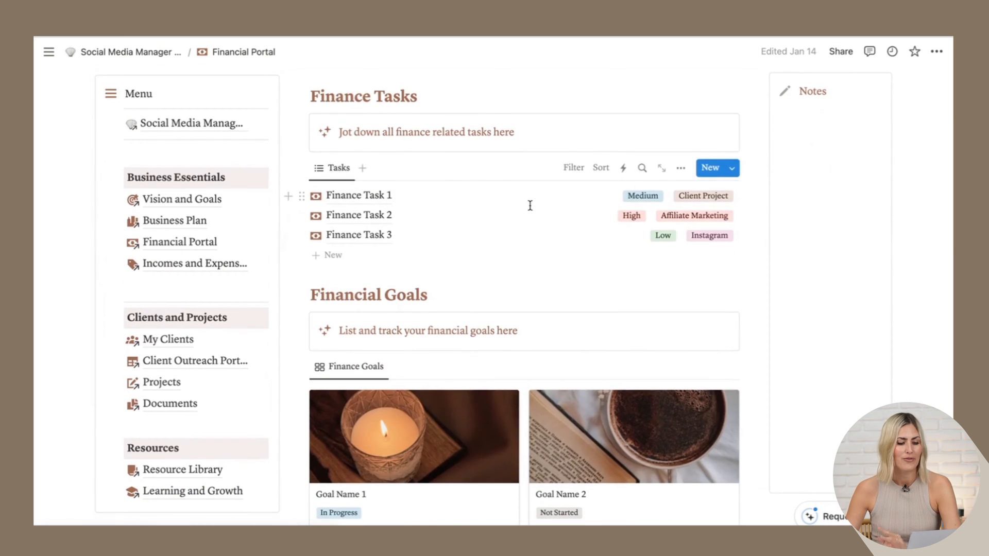
scroll(529, 205, down, 2)
scroll(529, 206, down, 1)
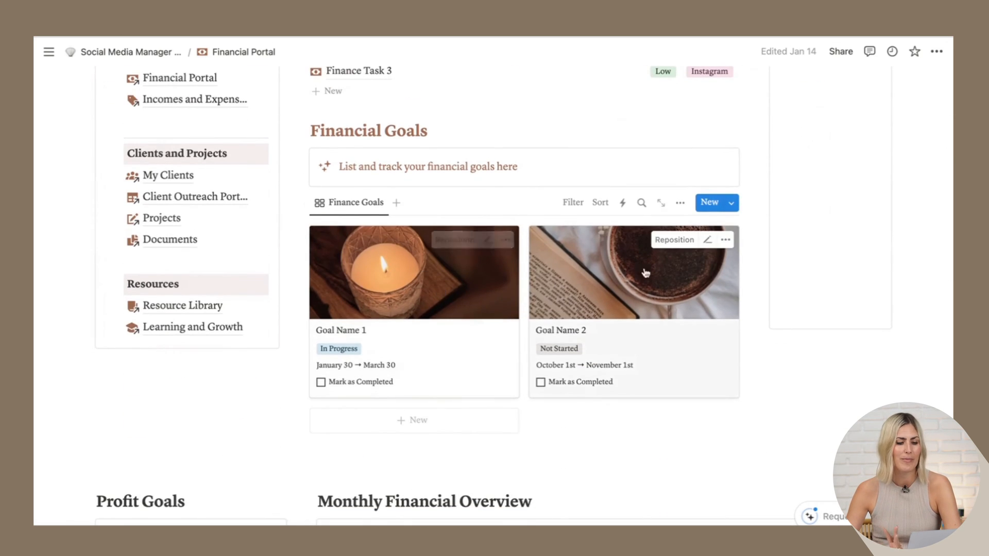
scroll(450, 288, down, 5)
scroll(451, 288, down, 1)
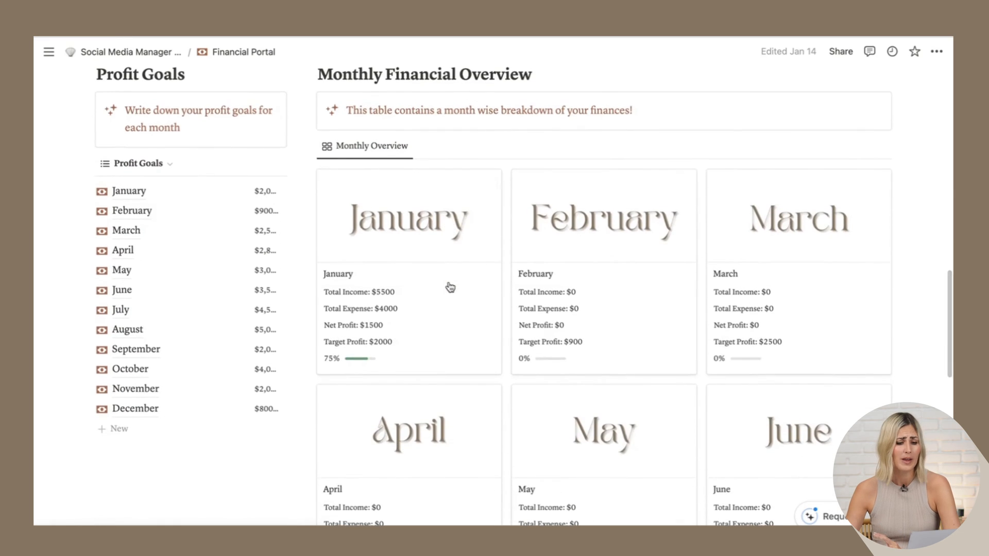
scroll(450, 287, down, 1)
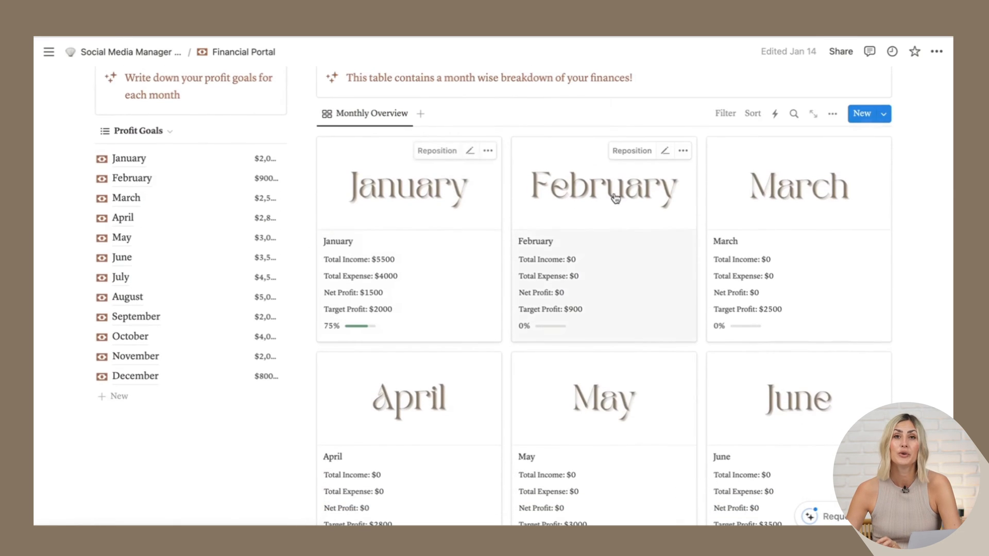
mouse_move(409, 271)
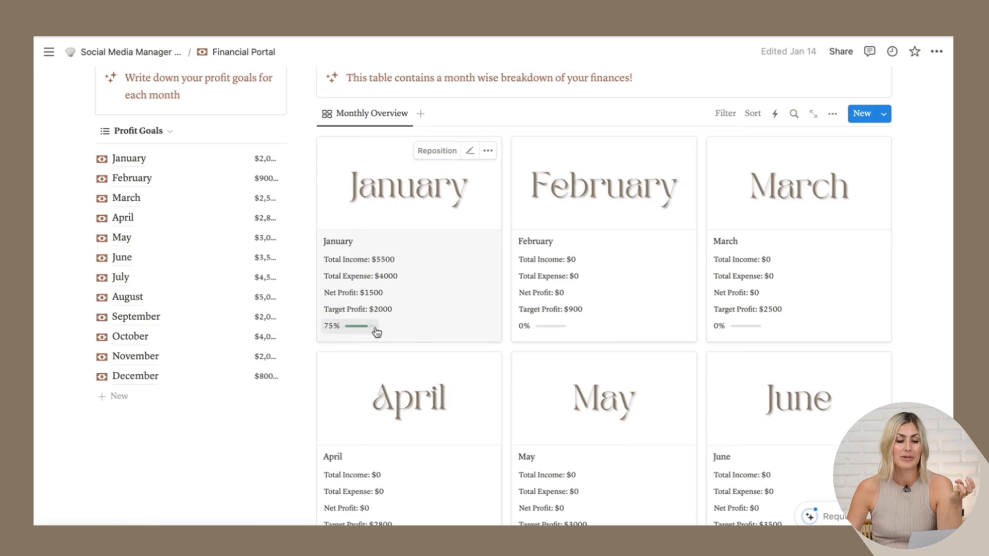
scroll(413, 327, up, 1)
scroll(414, 326, up, 3)
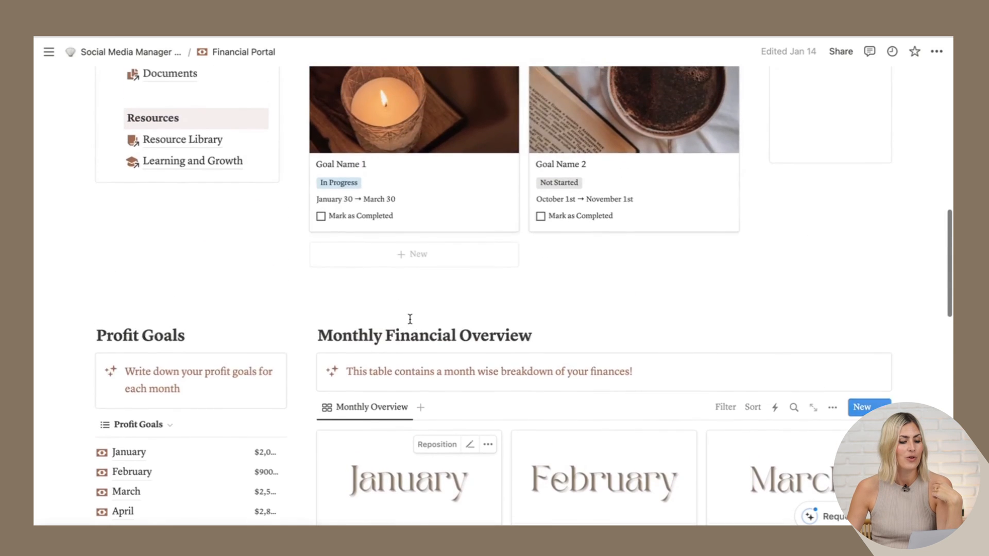
scroll(410, 320, down, 3)
scroll(409, 319, down, 3)
scroll(409, 319, down, 2)
scroll(409, 320, up, 5)
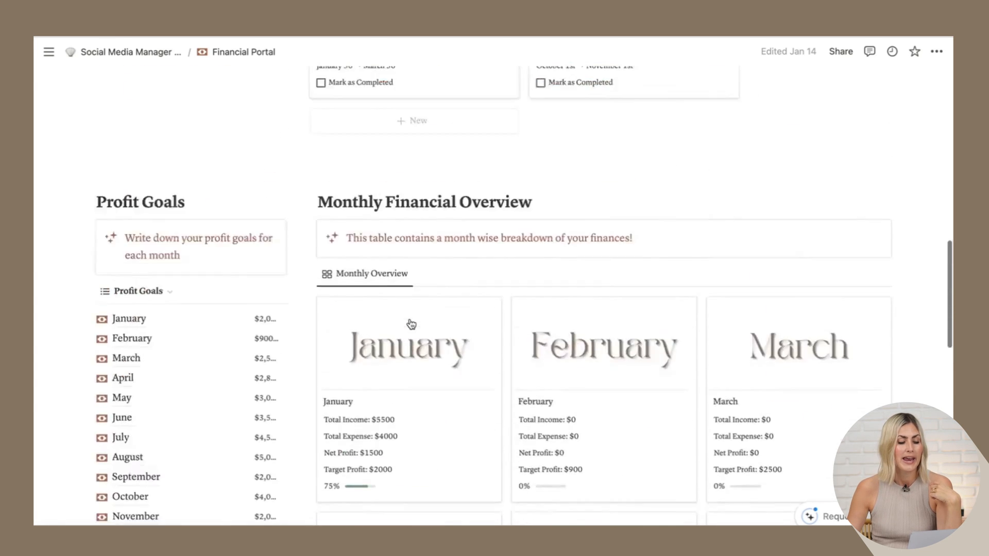
scroll(409, 320, up, 8)
scroll(411, 323, up, 1)
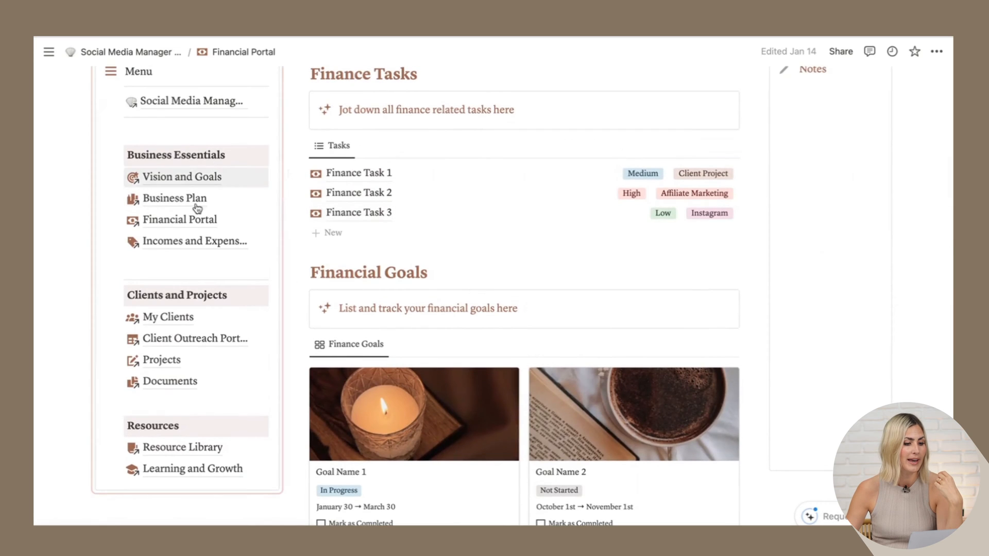
- Browse the Incomes and Expenses tables, checking the category choices for the first income
click(194, 241)
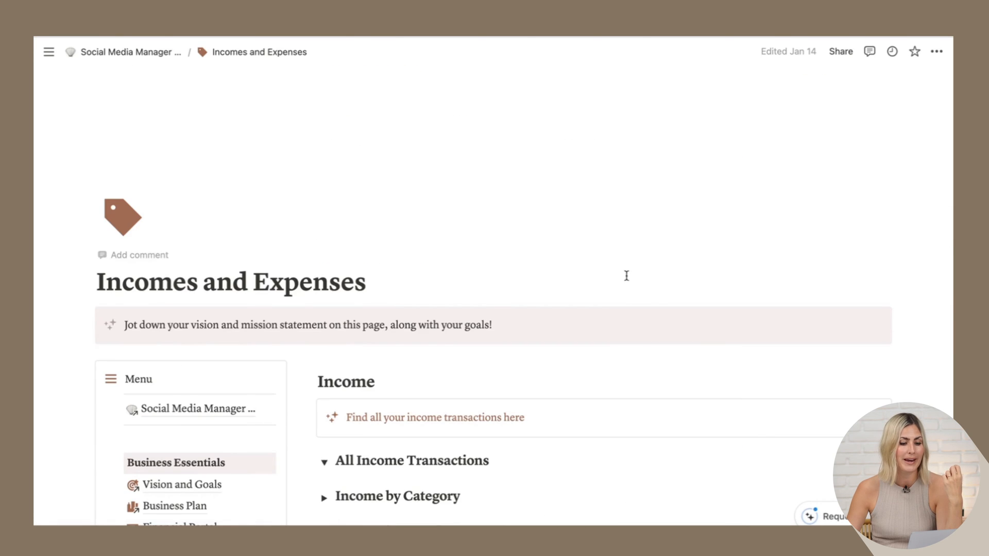
scroll(626, 276, down, 4)
scroll(627, 276, down, 1)
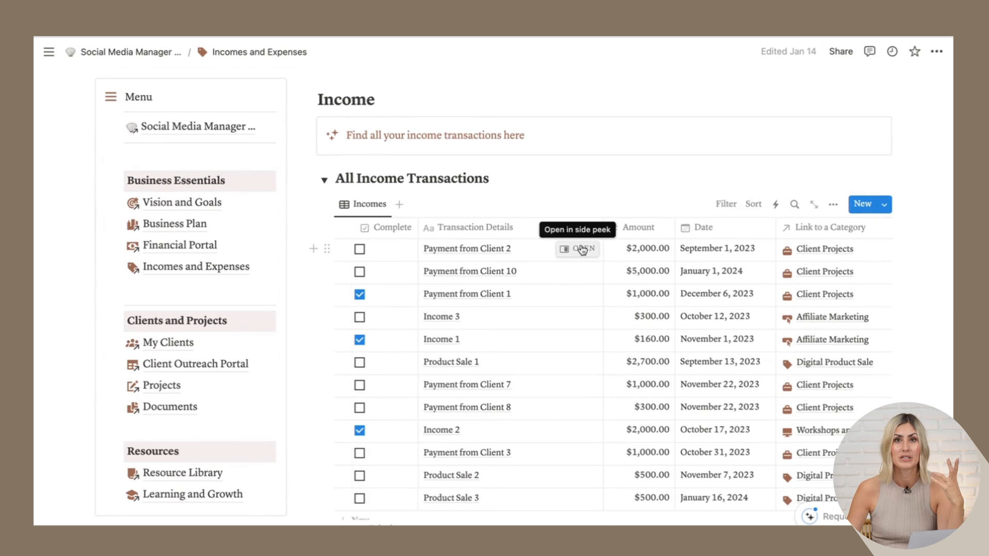
scroll(563, 256, down, 1)
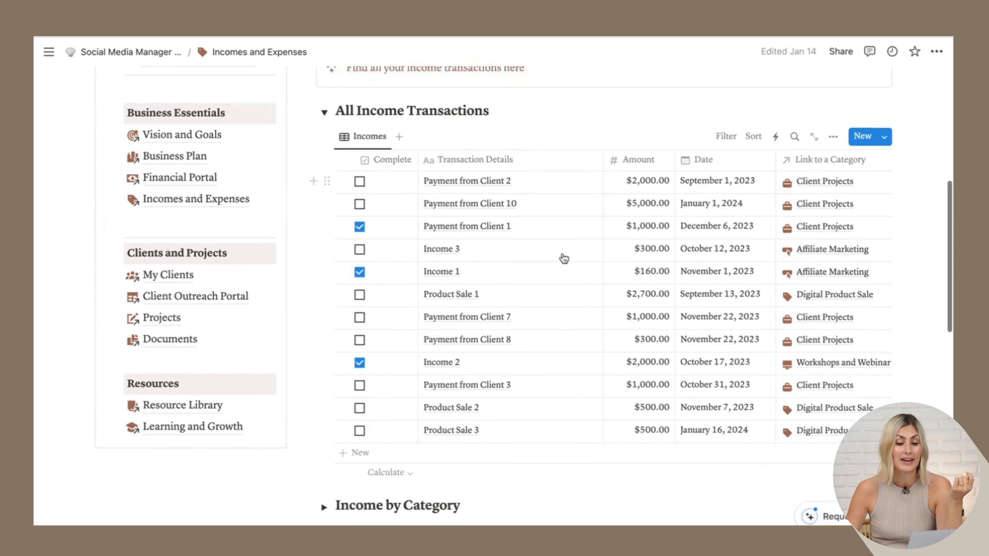
scroll(564, 257, down, 1)
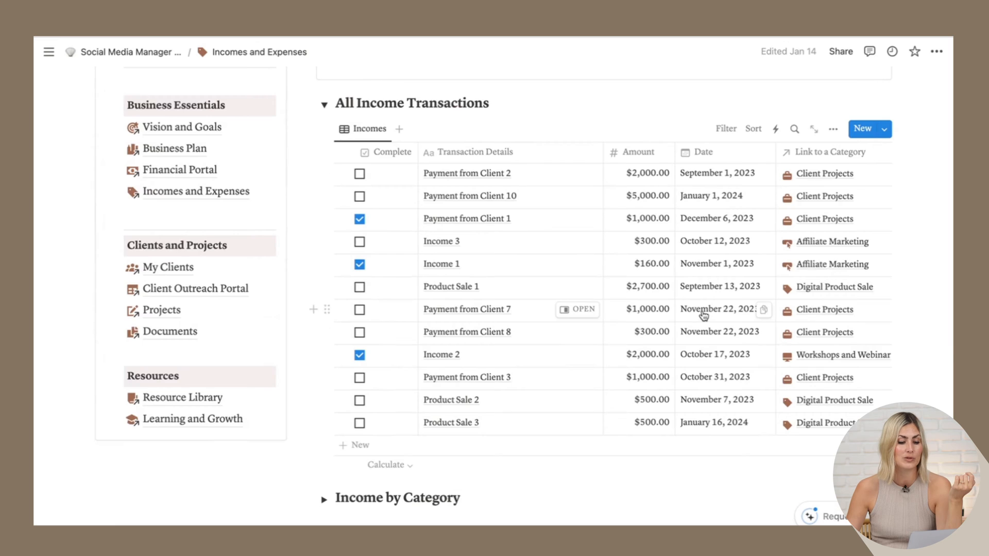
scroll(703, 312, down, 2)
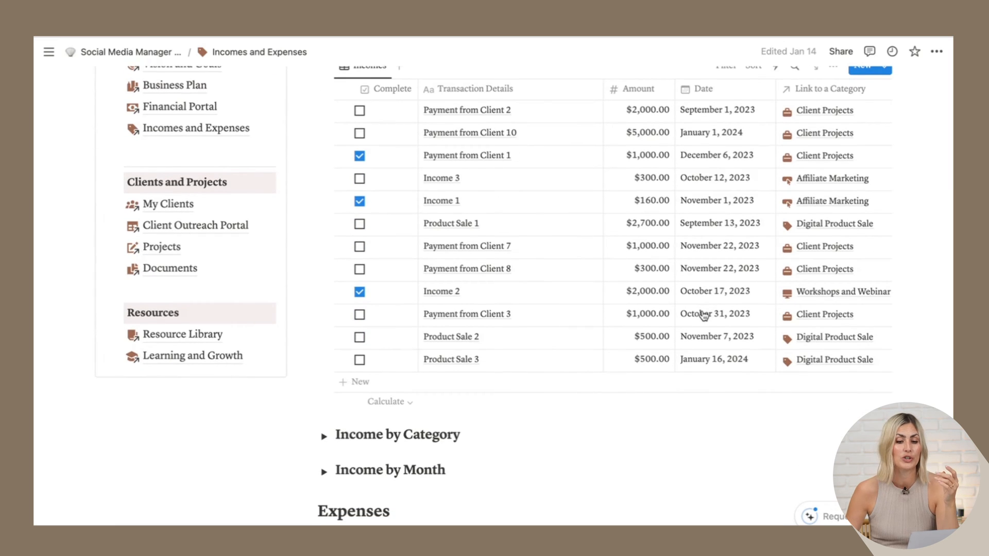
click(821, 115)
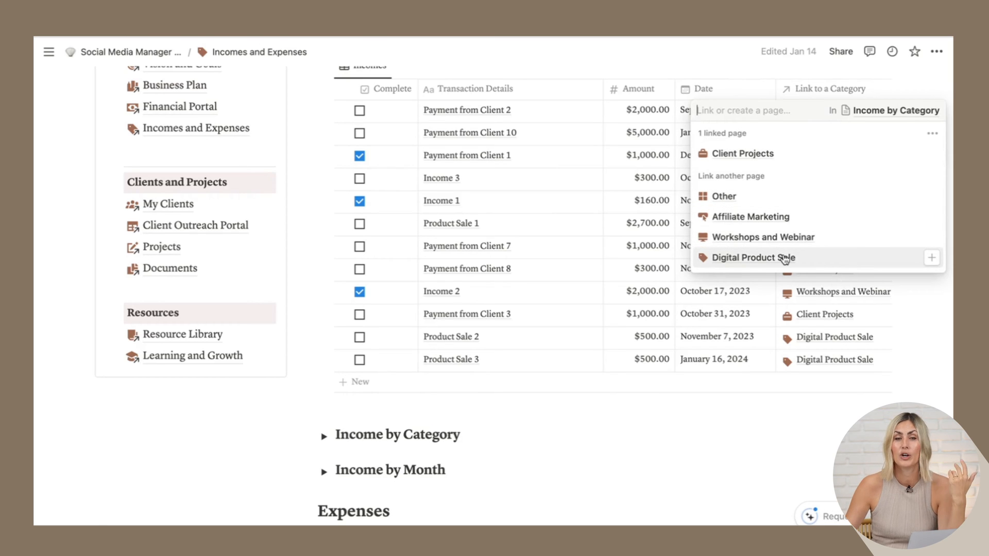
click(678, 435)
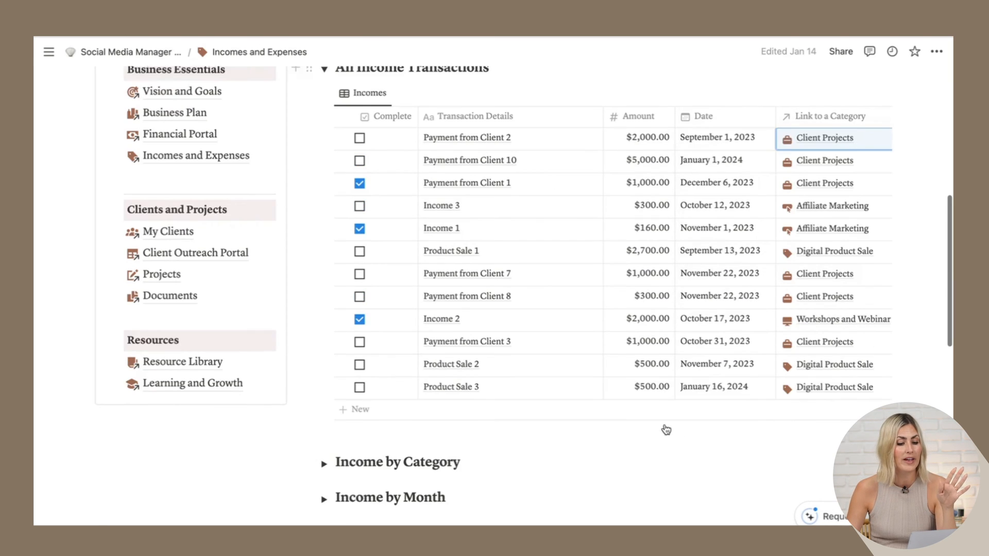
scroll(665, 428, down, 10)
scroll(655, 419, down, 1)
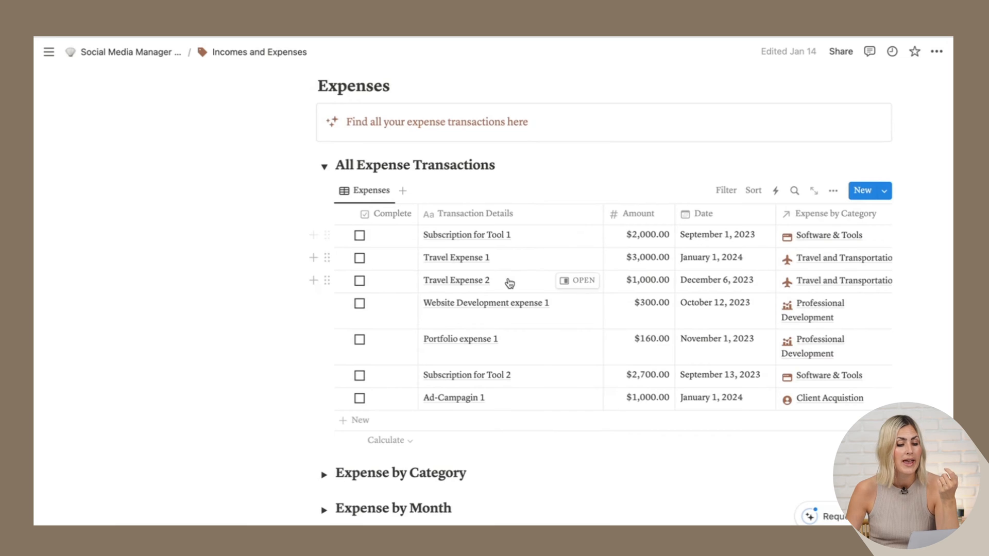
scroll(510, 284, down, 4)
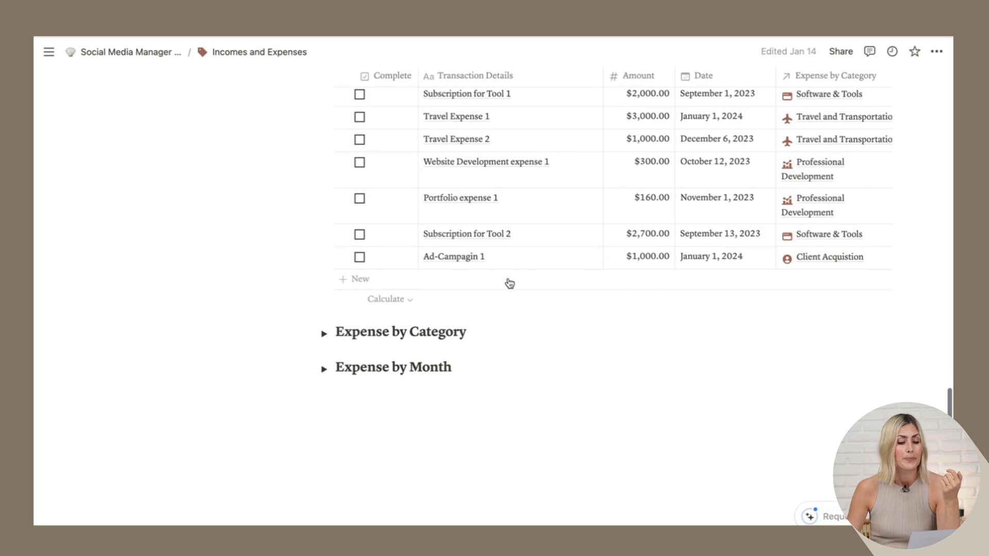
- Expand the Expense by Month section, then return to the Financial Portal page
click(325, 367)
scroll(415, 288, down, 3)
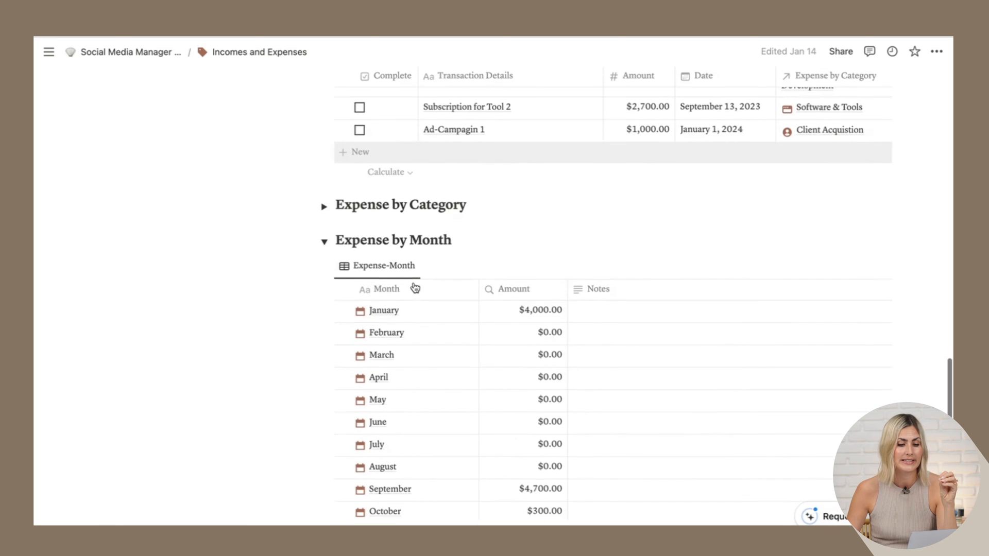
scroll(414, 288, up, 5)
scroll(415, 288, up, 5)
scroll(415, 289, up, 5)
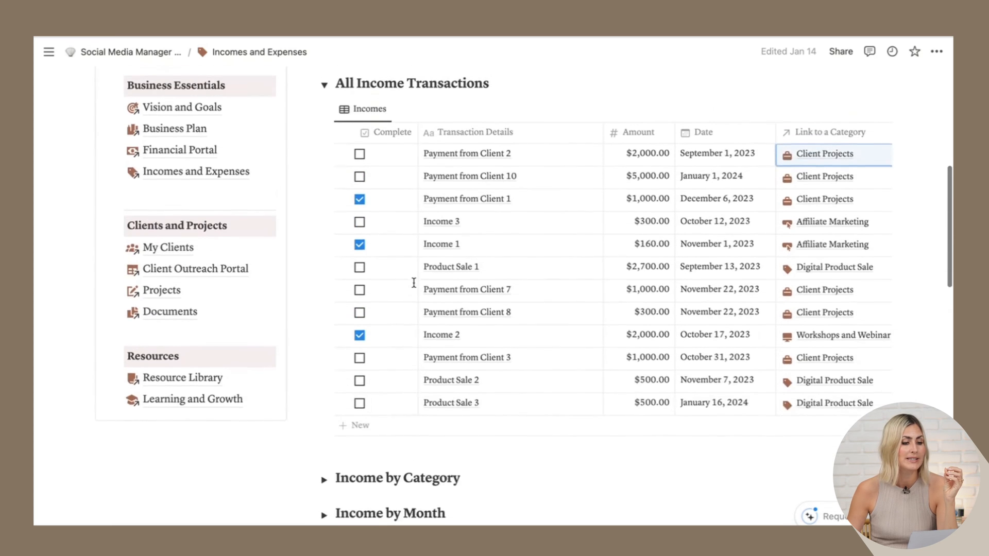
click(179, 150)
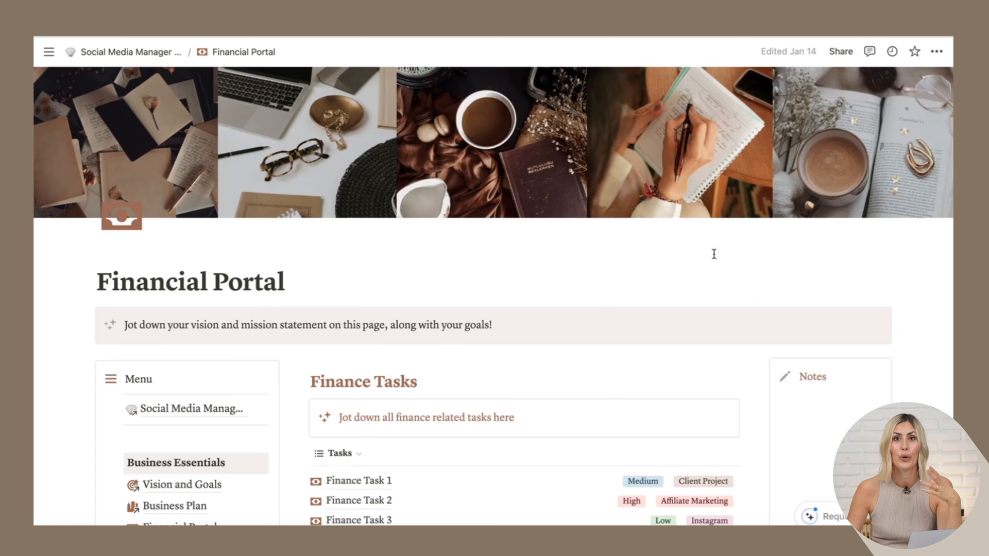
scroll(541, 396, down, 3)
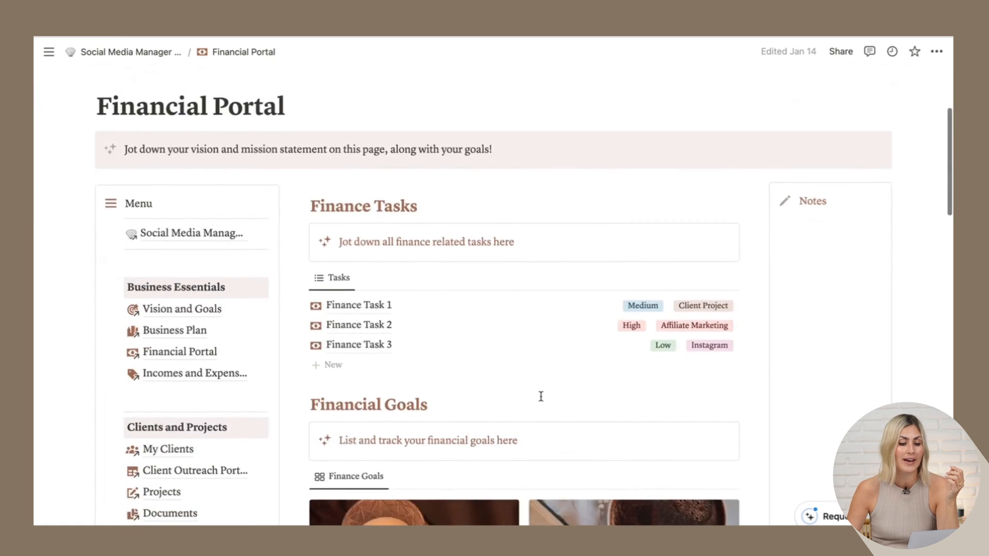
scroll(540, 396, down, 2)
scroll(541, 396, down, 8)
scroll(541, 397, down, 3)
scroll(541, 396, down, 2)
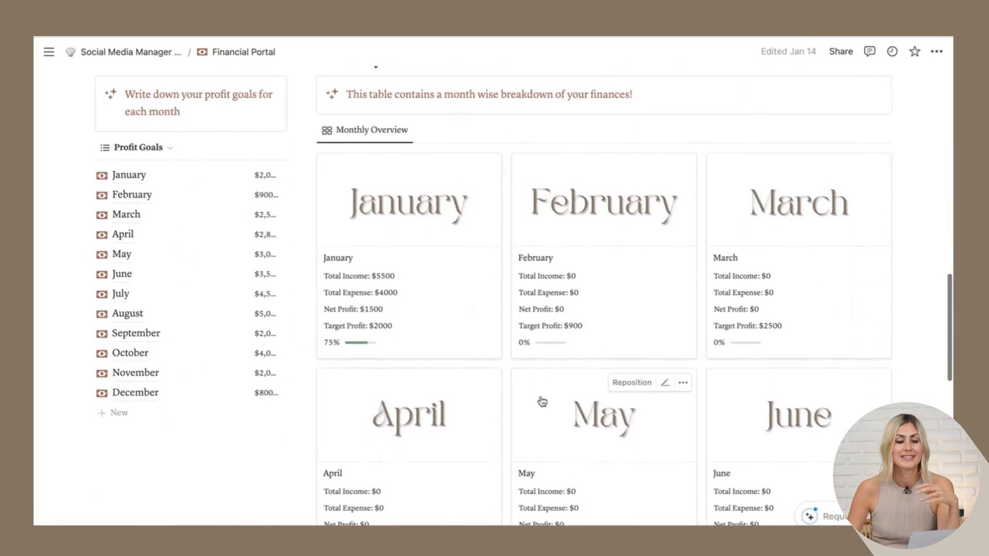
scroll(541, 396, down, 3)
scroll(540, 396, down, 2)
scroll(541, 396, down, 5)
scroll(541, 397, up, 4)
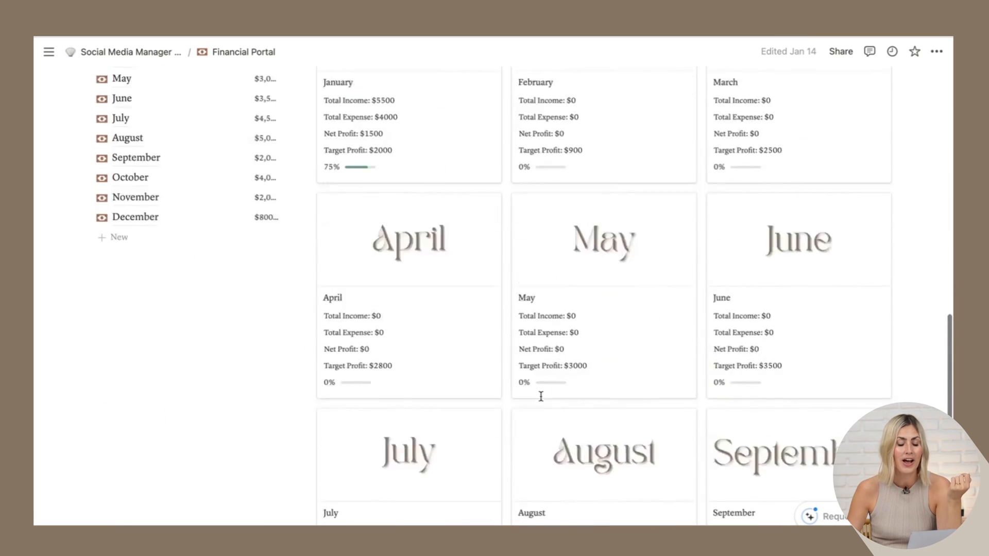
scroll(541, 397, up, 3)
scroll(541, 397, up, 6)
scroll(541, 396, up, 4)
scroll(541, 396, up, 5)
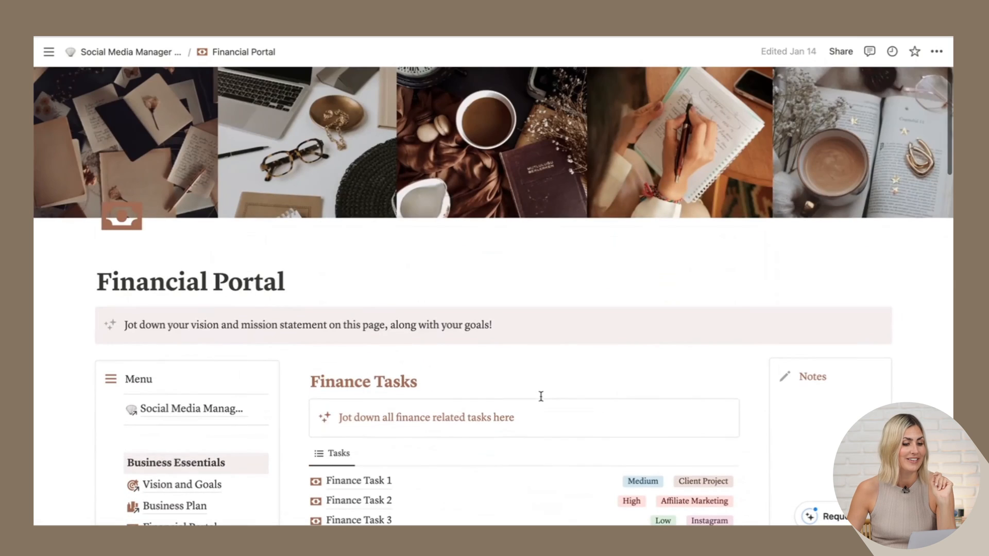
- Return to the Social Media Manager Hub dashboard from the Menu sidebar
click(191, 409)
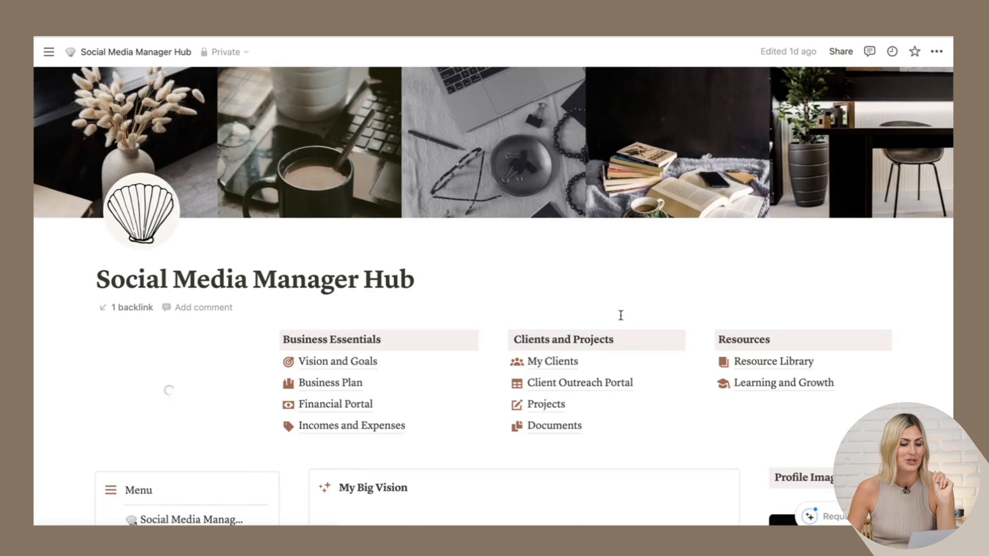
scroll(621, 315, down, 5)
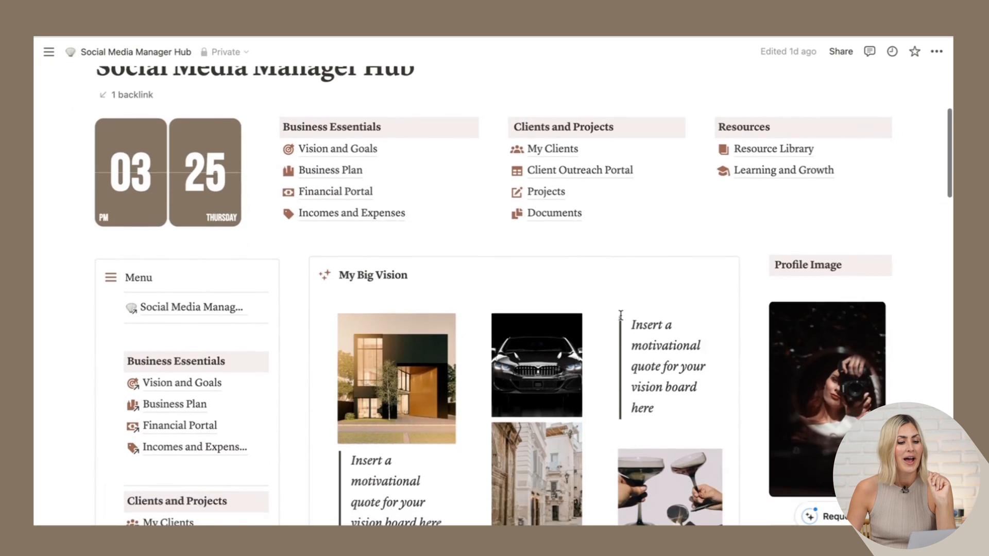
scroll(620, 315, down, 4)
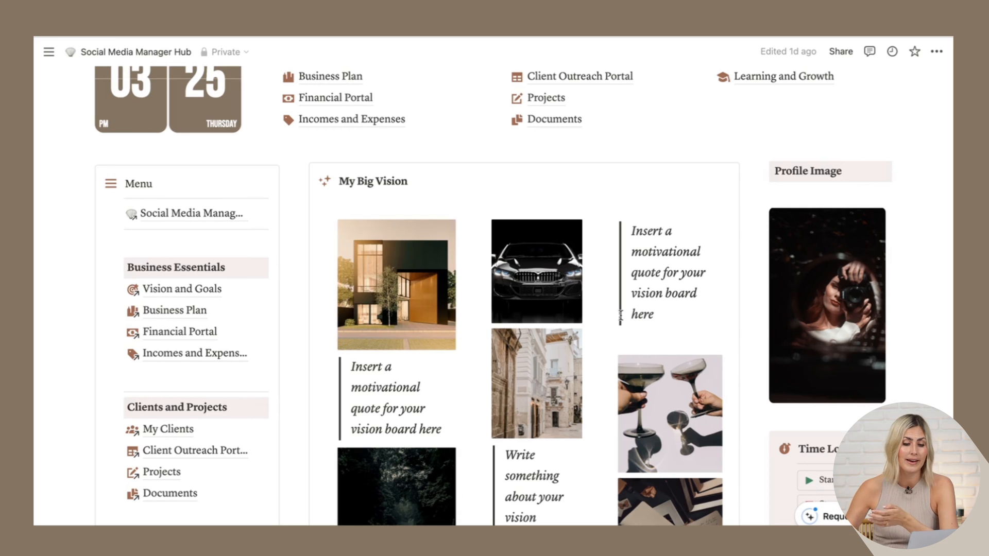
scroll(595, 224, up, 1)
scroll(594, 224, down, 5)
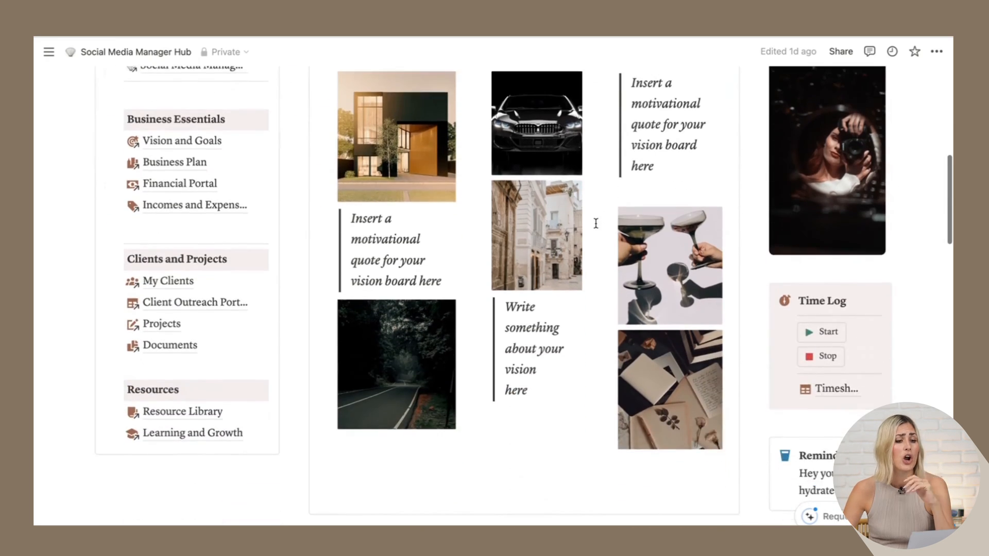
scroll(595, 224, down, 8)
scroll(595, 224, down, 1)
scroll(595, 223, up, 4)
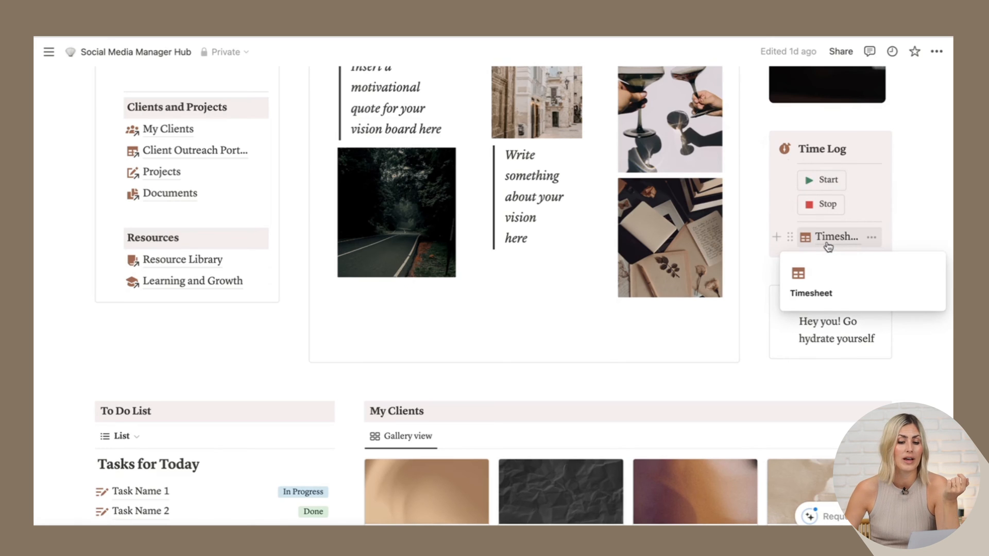
scroll(828, 246, down, 3)
scroll(827, 243, down, 3)
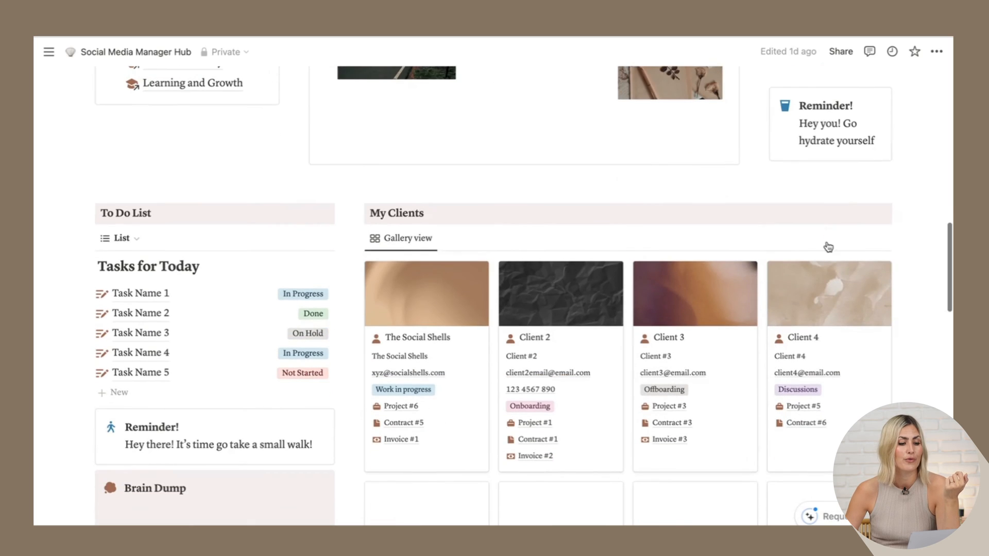
scroll(405, 217, down, 2)
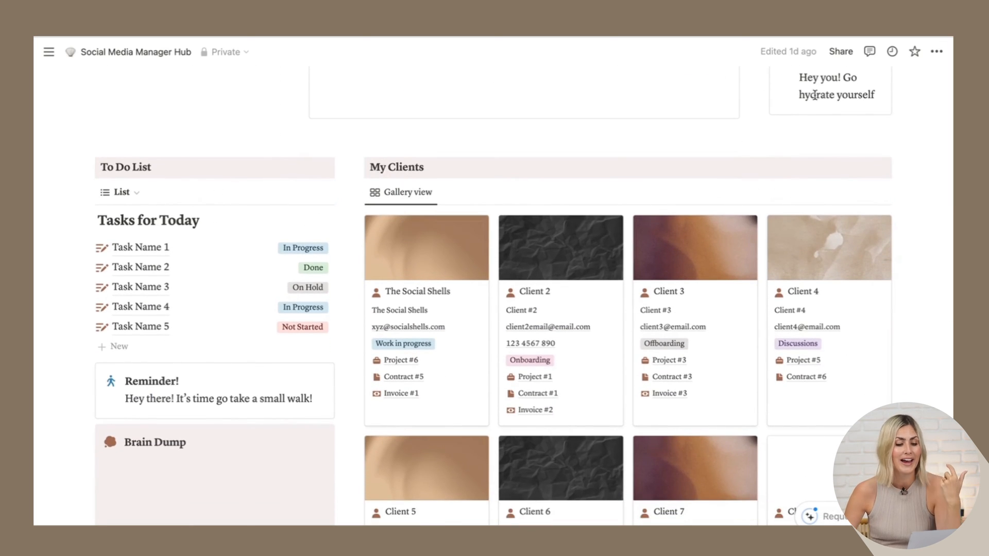
scroll(489, 117, down, 3)
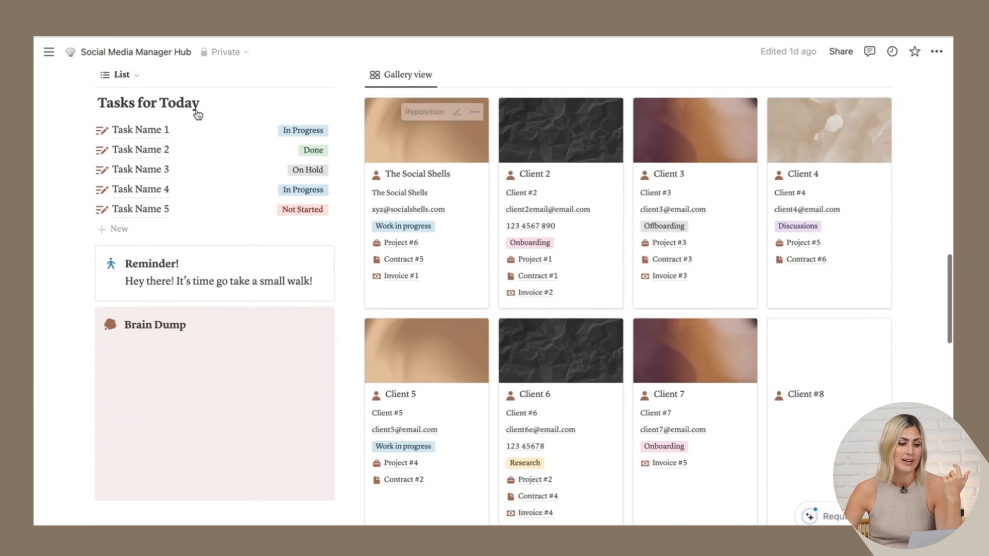
scroll(126, 234, down, 3)
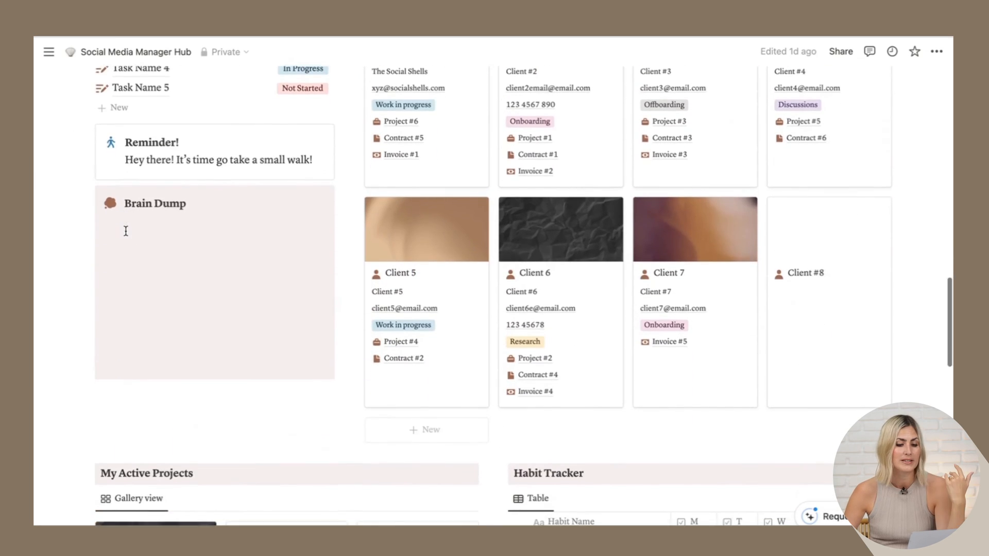
scroll(126, 234, down, 3)
mouse_move(587, 411)
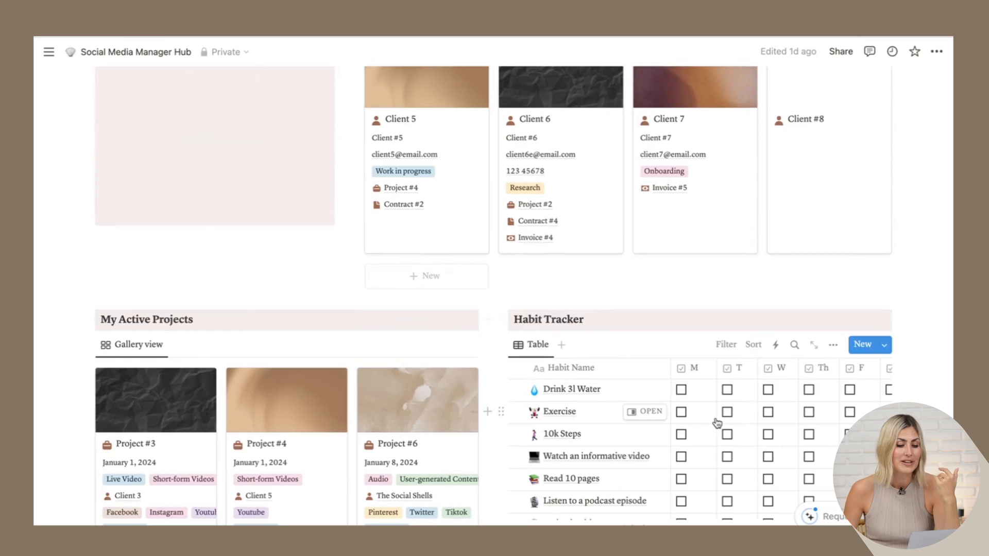
scroll(716, 420, down, 3)
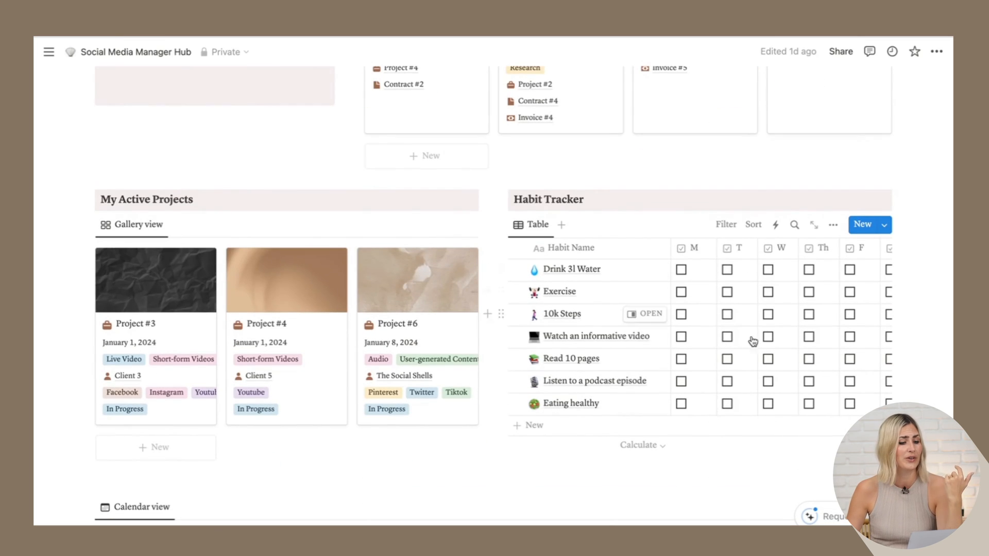
scroll(743, 349, down, 3)
scroll(742, 309, down, 2)
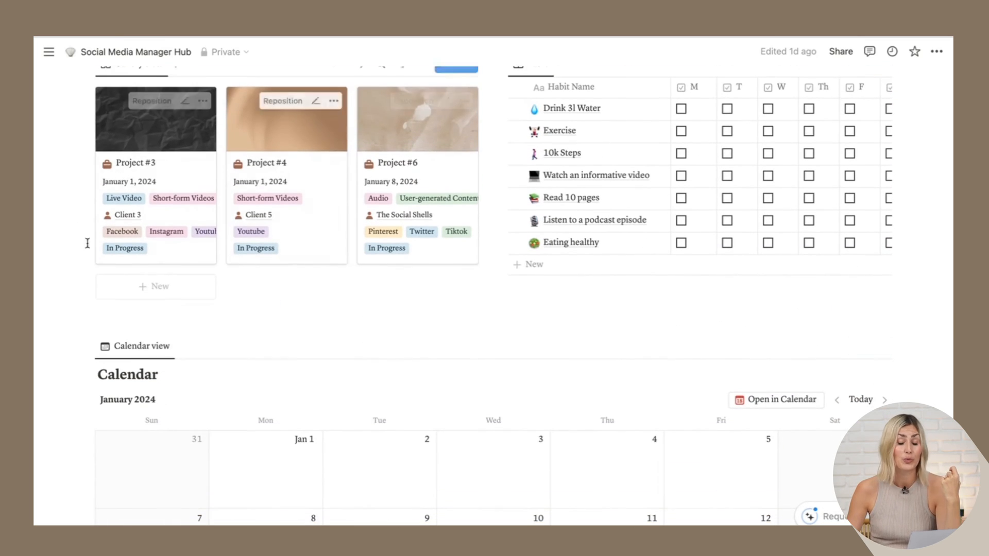
scroll(456, 363, up, 5)
scroll(456, 363, up, 3)
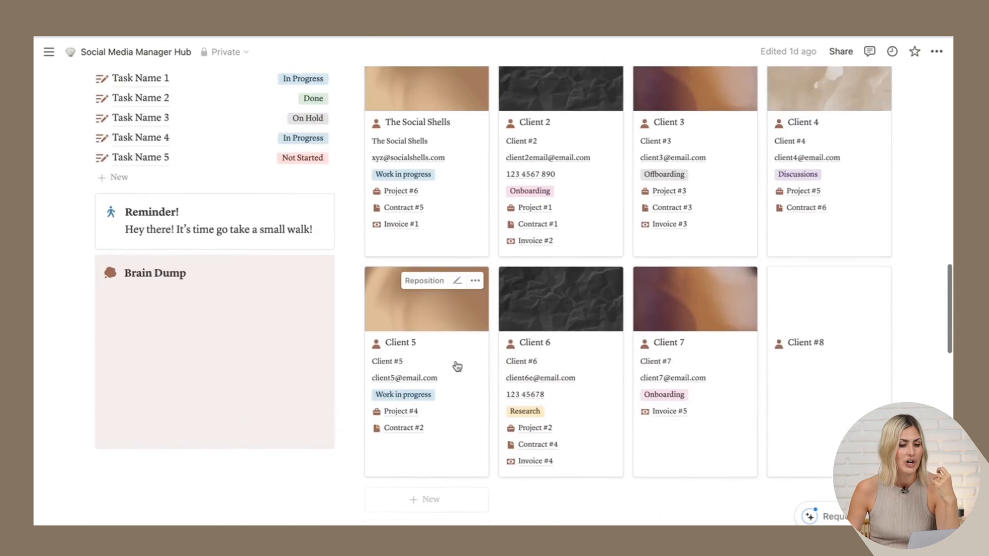
scroll(455, 363, up, 5)
scroll(456, 365, up, 5)
scroll(456, 365, up, 3)
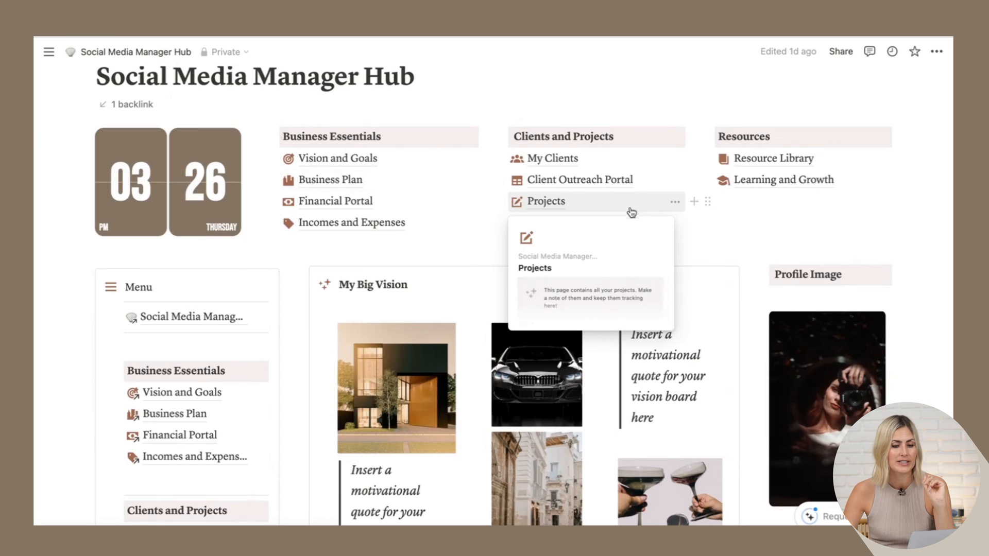
click(599, 184)
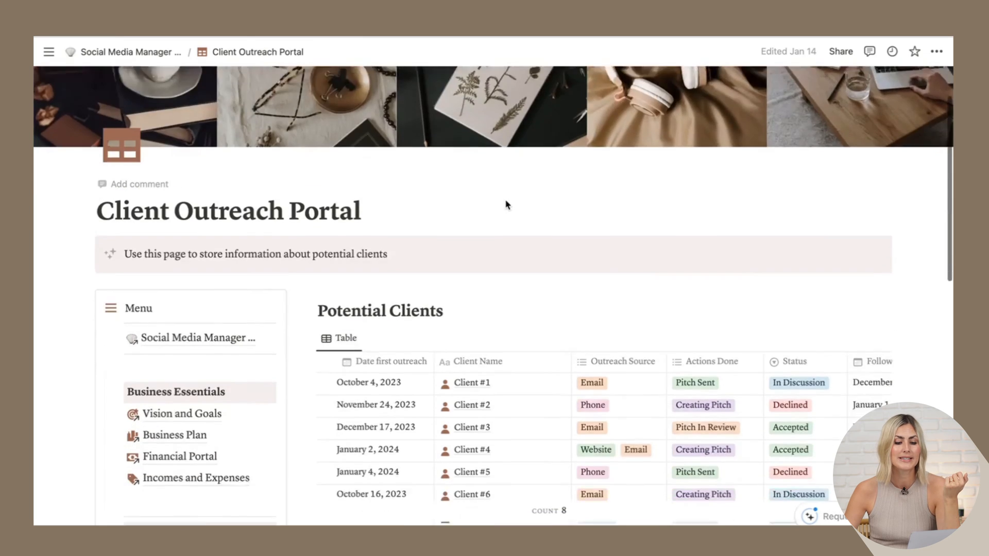
scroll(504, 198, down, 3)
scroll(504, 199, down, 3)
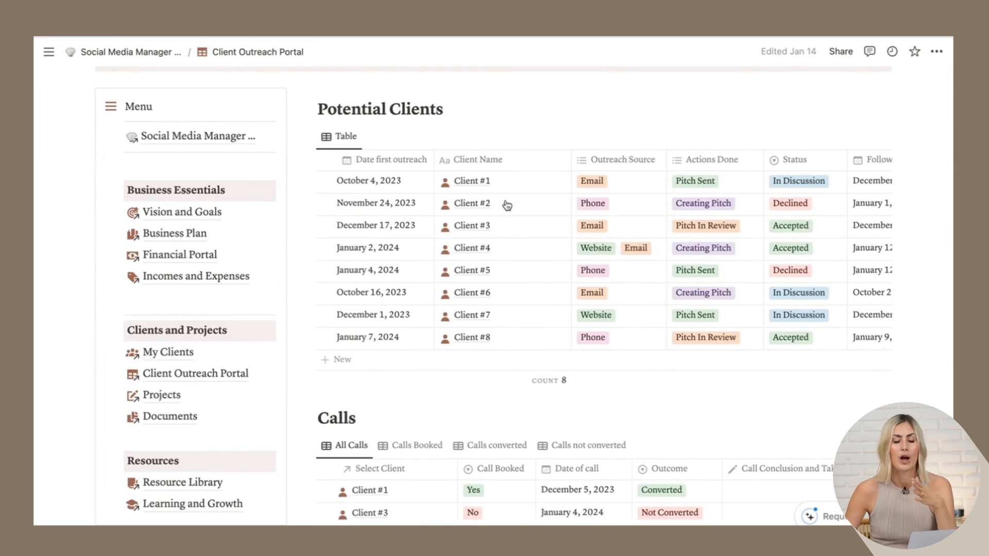
scroll(507, 205, down, 2)
scroll(507, 205, down, 2)
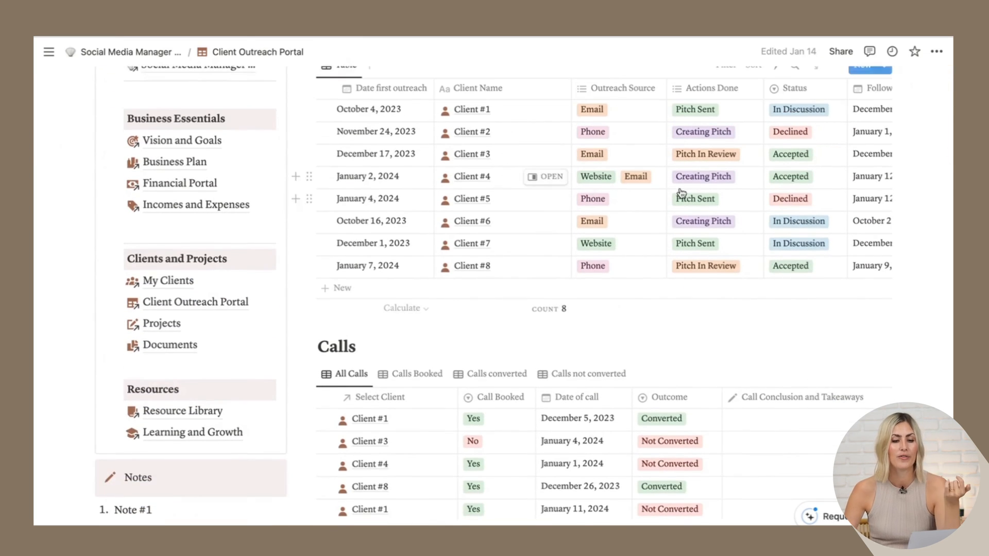
scroll(690, 195, down, 2)
scroll(690, 196, down, 2)
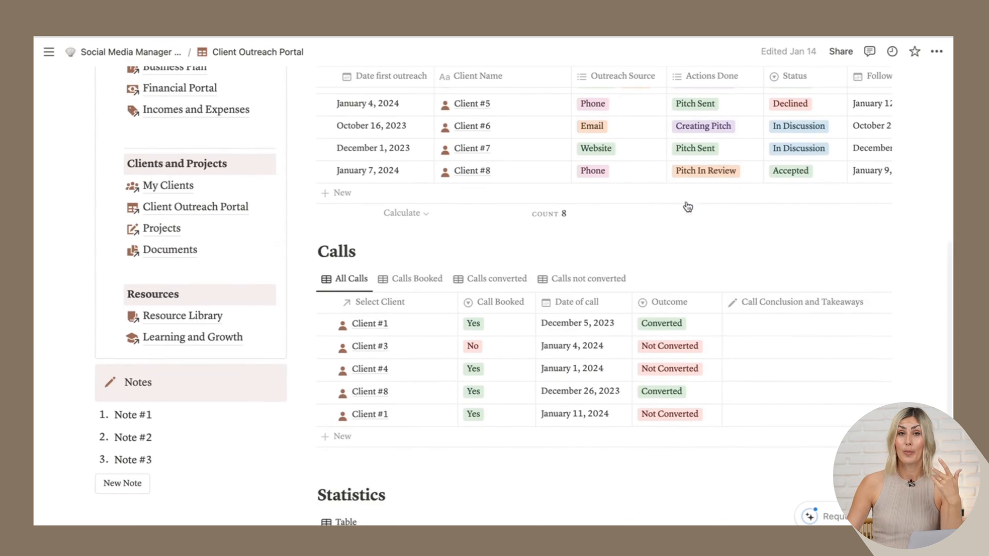
scroll(676, 314, down, 4)
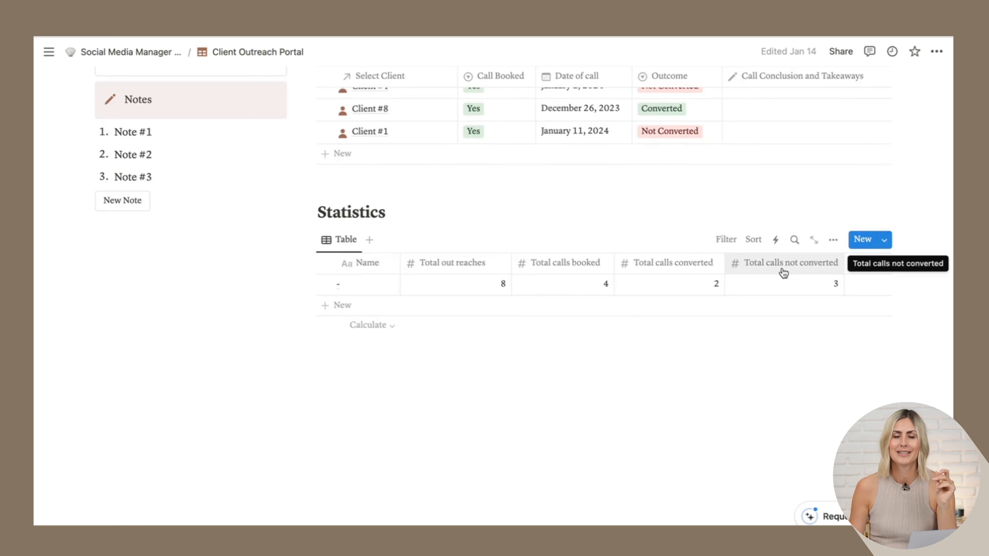
scroll(455, 246, up, 4)
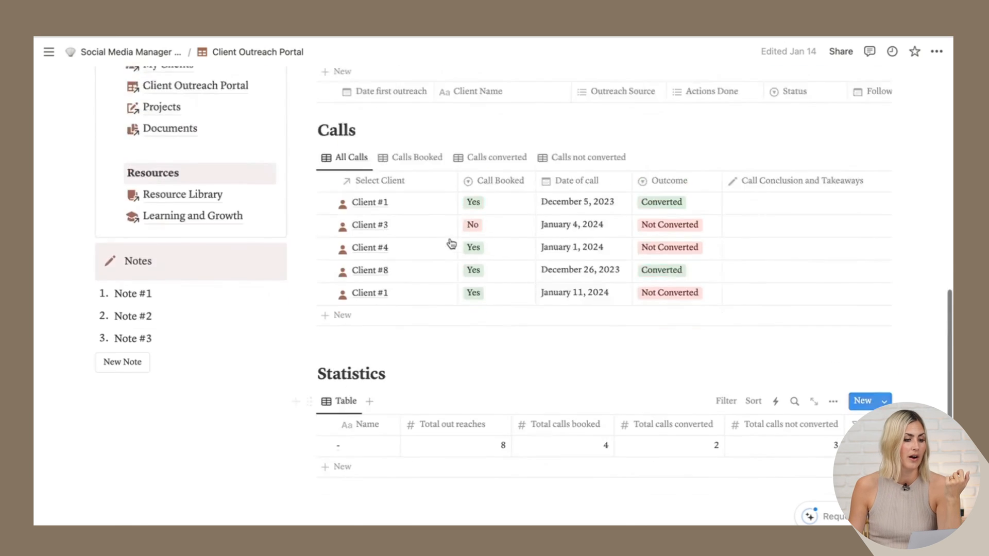
scroll(455, 246, up, 4)
scroll(456, 246, up, 4)
scroll(452, 245, up, 2)
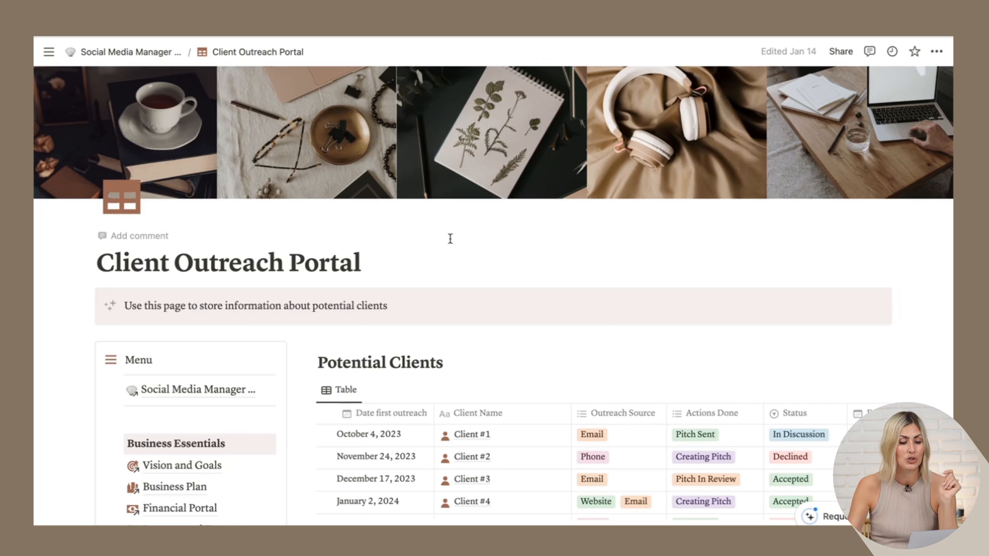
- From the hub dashboard, go to My Clients and preview The Social Shells client card
click(199, 389)
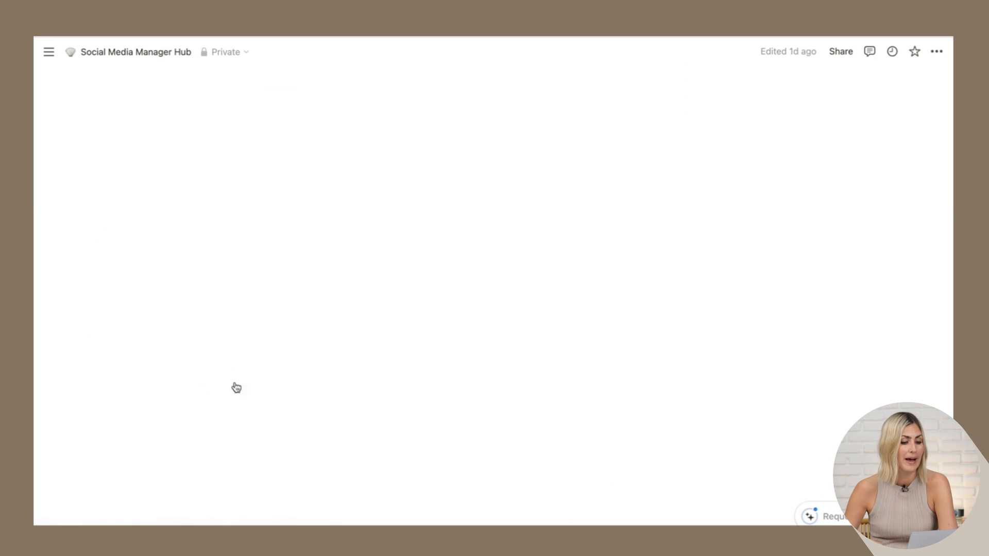
scroll(497, 291, down, 3)
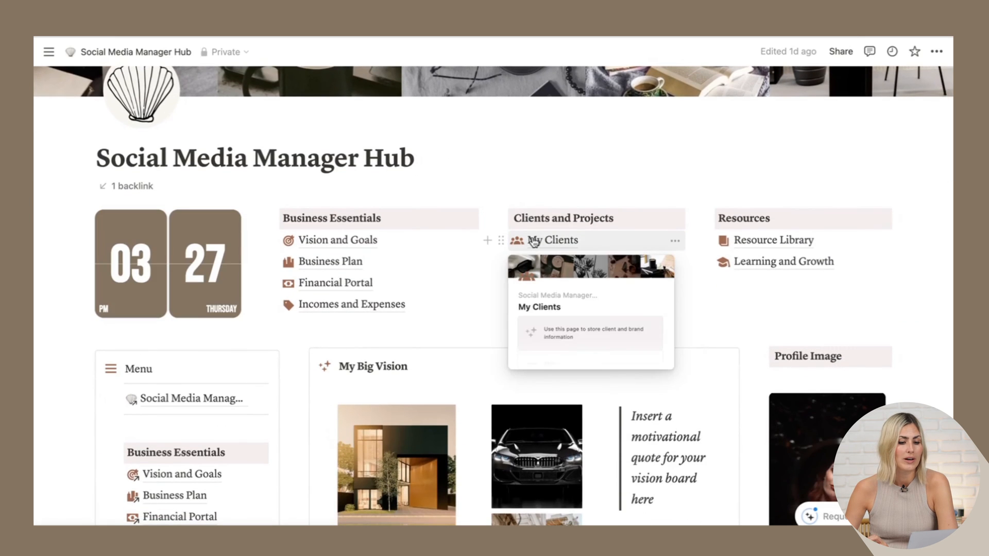
click(553, 239)
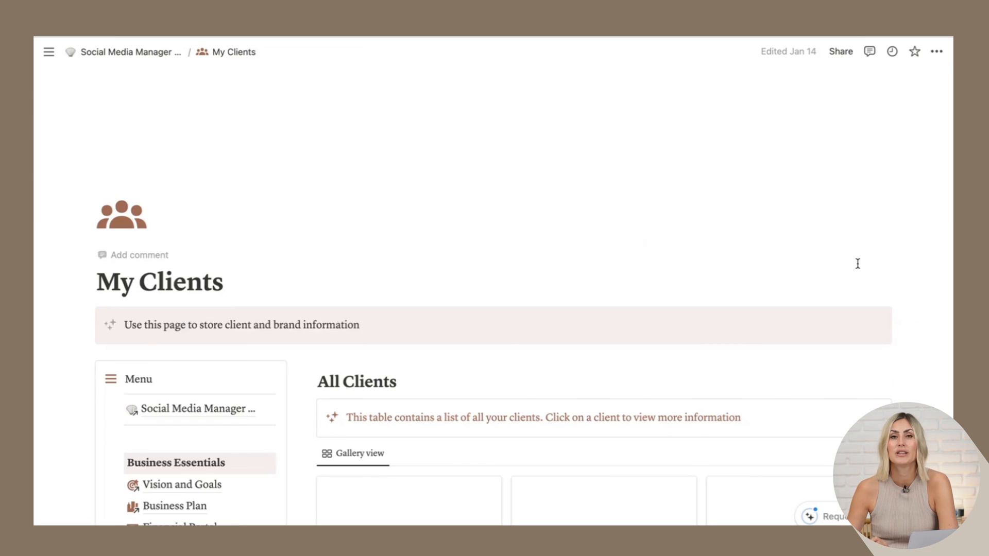
scroll(857, 264, down, 2)
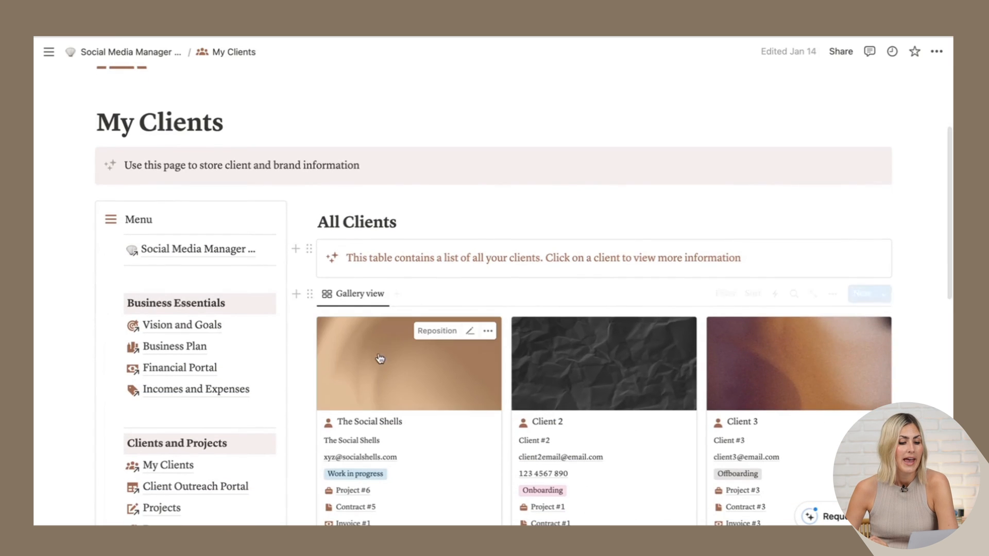
scroll(526, 402, down, 2)
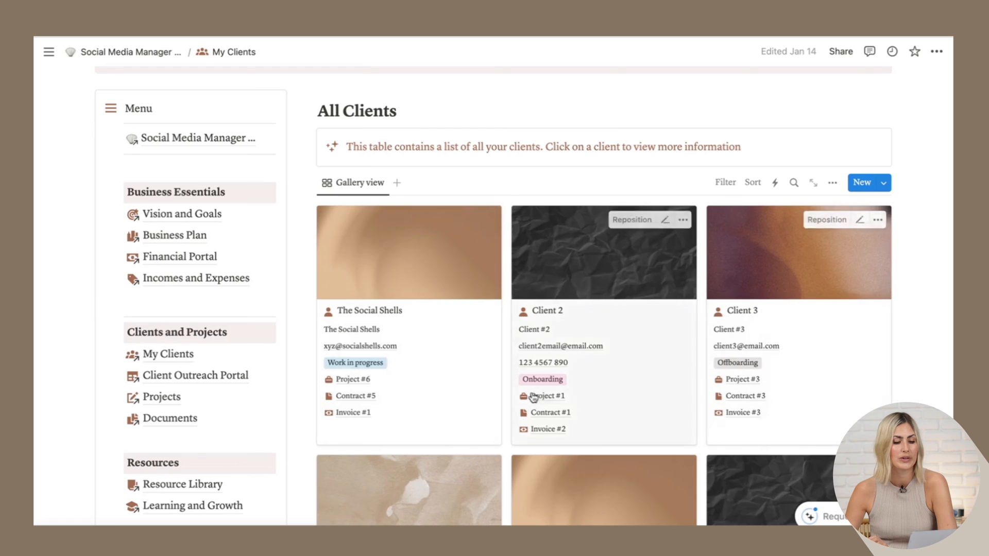
scroll(531, 399, down, 3)
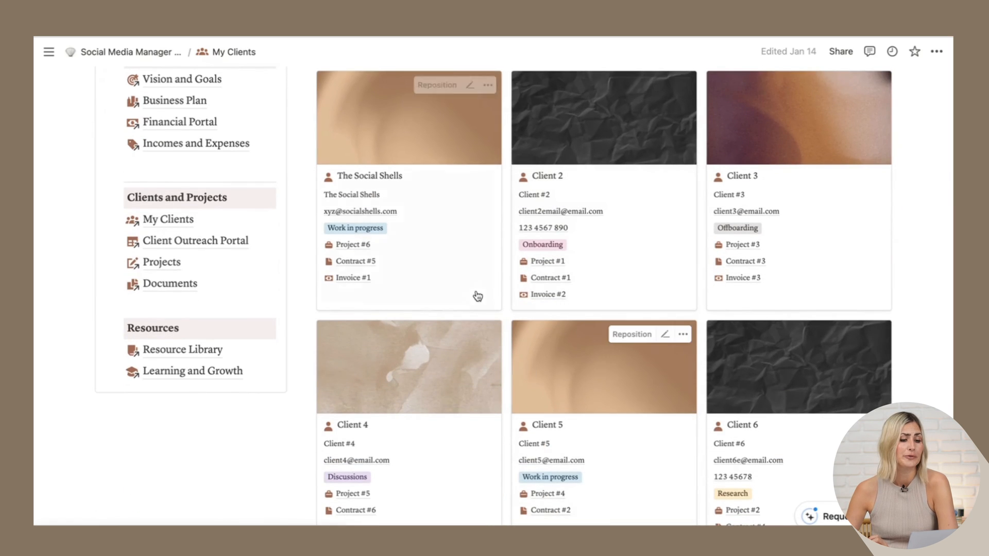
click(474, 294)
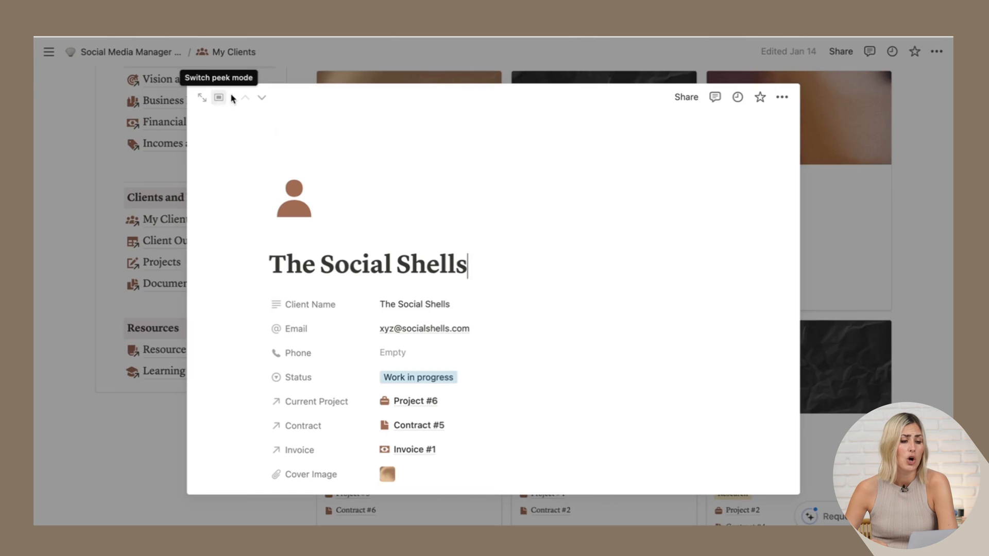
scroll(369, 175, down, 10)
scroll(369, 178, up, 2)
scroll(369, 181, up, 5)
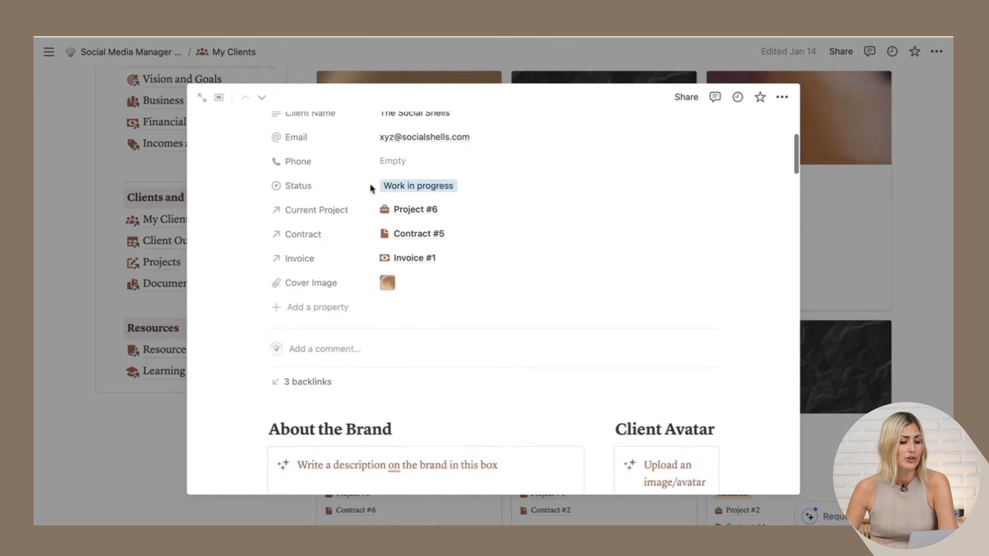
scroll(371, 188, up, 2)
scroll(371, 189, down, 5)
scroll(371, 188, down, 5)
scroll(369, 186, down, 1)
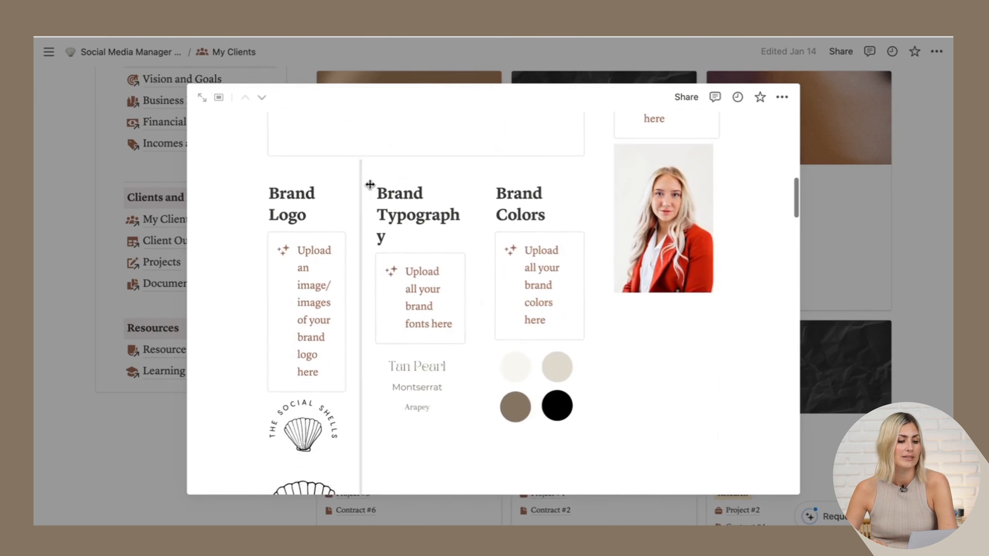
- Expand The Social Shells client peek into a full page
click(201, 98)
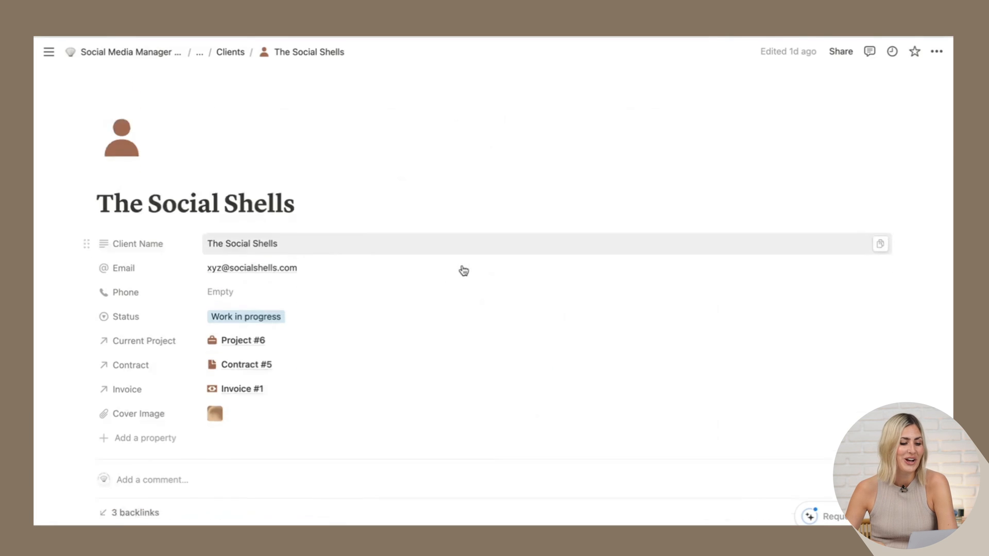
scroll(462, 266, down, 5)
scroll(462, 266, down, 5)
mouse_move(792, 284)
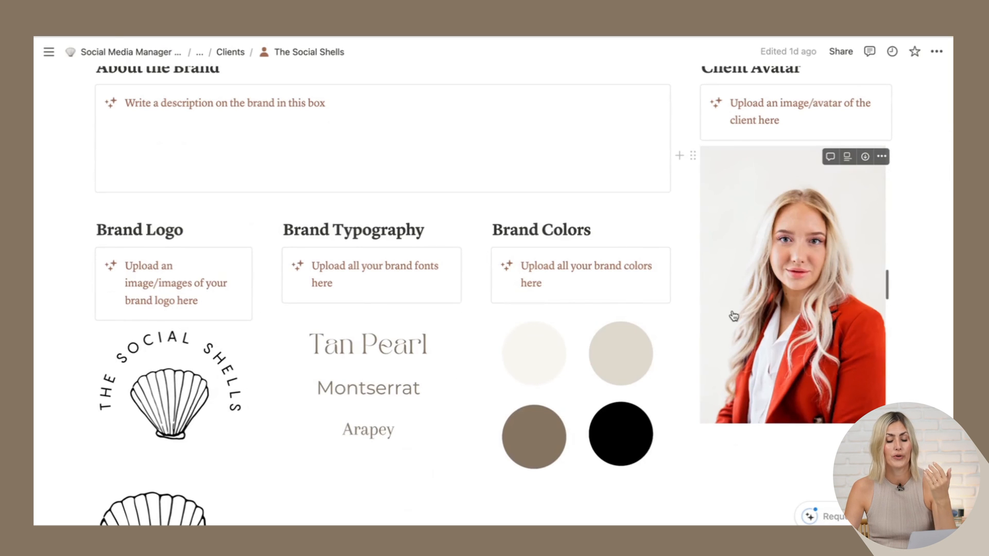
scroll(733, 316, up, 3)
scroll(733, 316, down, 2)
scroll(733, 316, down, 5)
scroll(732, 310, down, 2)
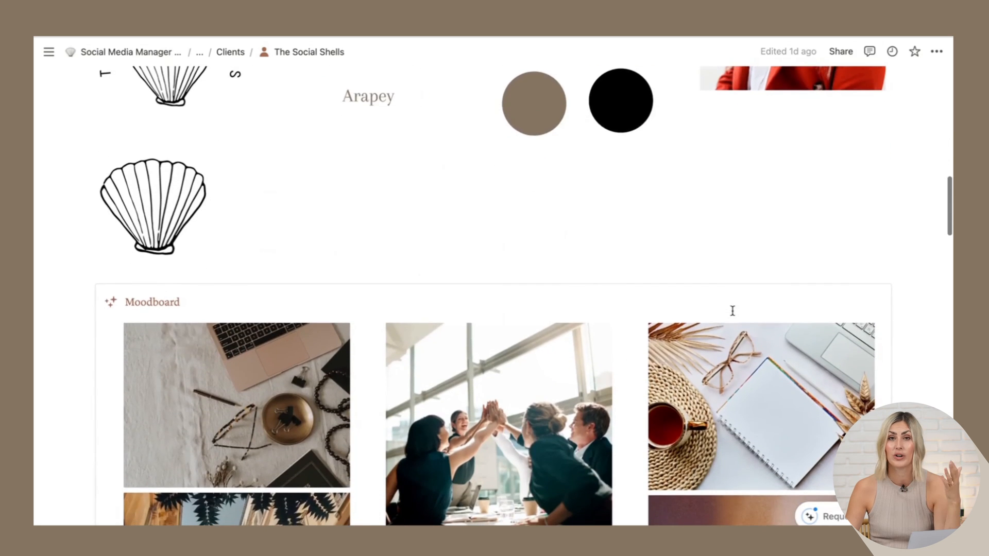
scroll(731, 310, down, 5)
scroll(541, 309, down, 3)
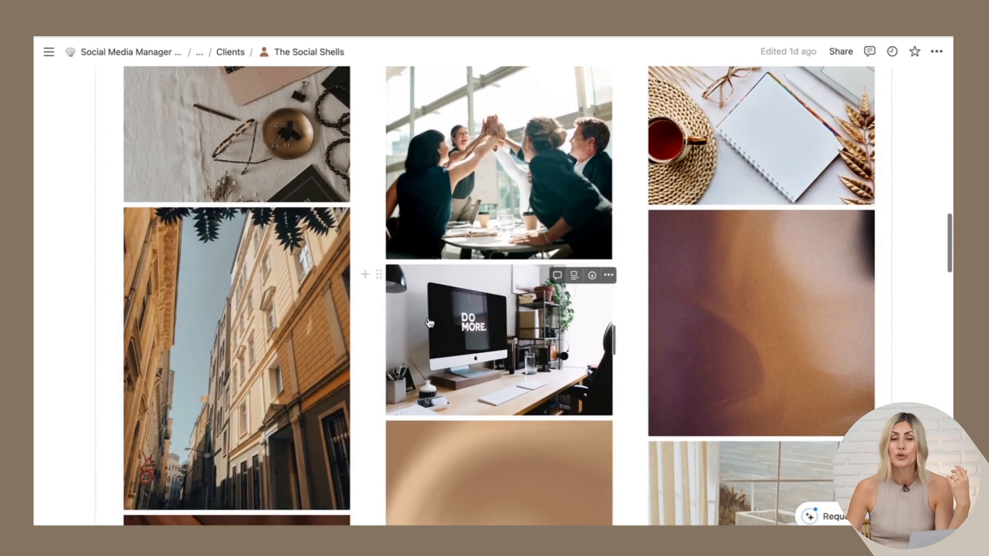
scroll(429, 323, down, 3)
scroll(430, 323, down, 3)
scroll(430, 322, down, 3)
scroll(429, 323, down, 2)
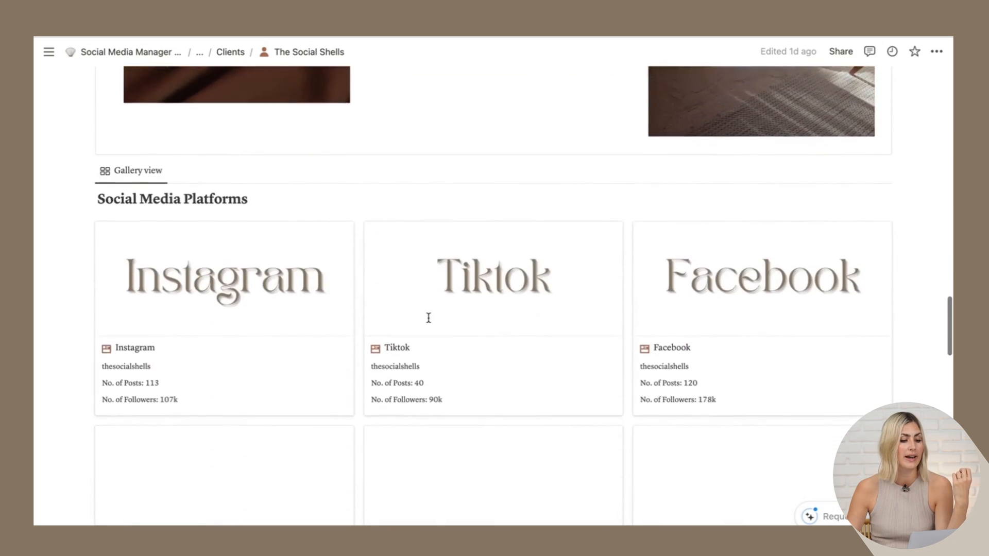
scroll(430, 318, down, 2)
scroll(430, 319, up, 3)
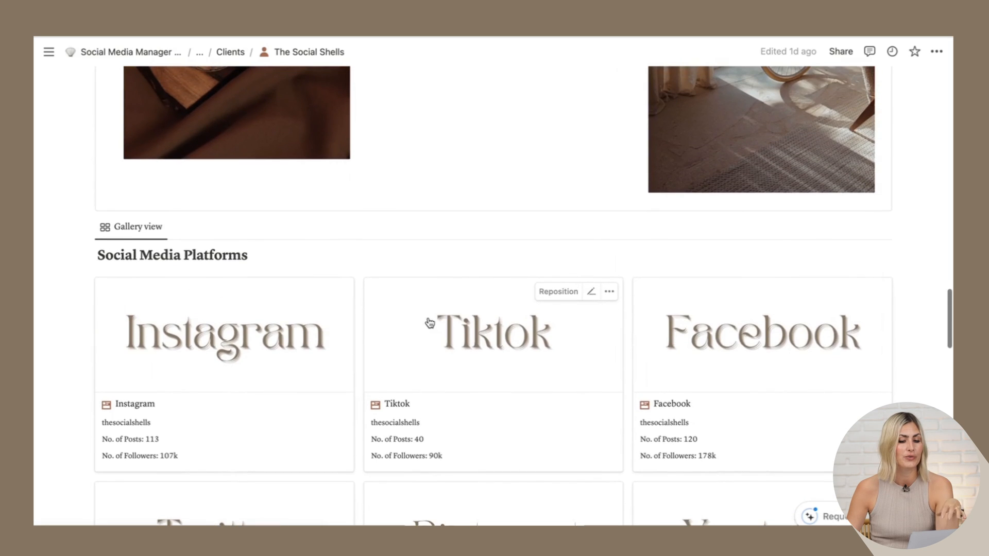
scroll(430, 323, up, 1)
- Preview the Instagram platform record from the Social Media Platforms gallery
click(194, 348)
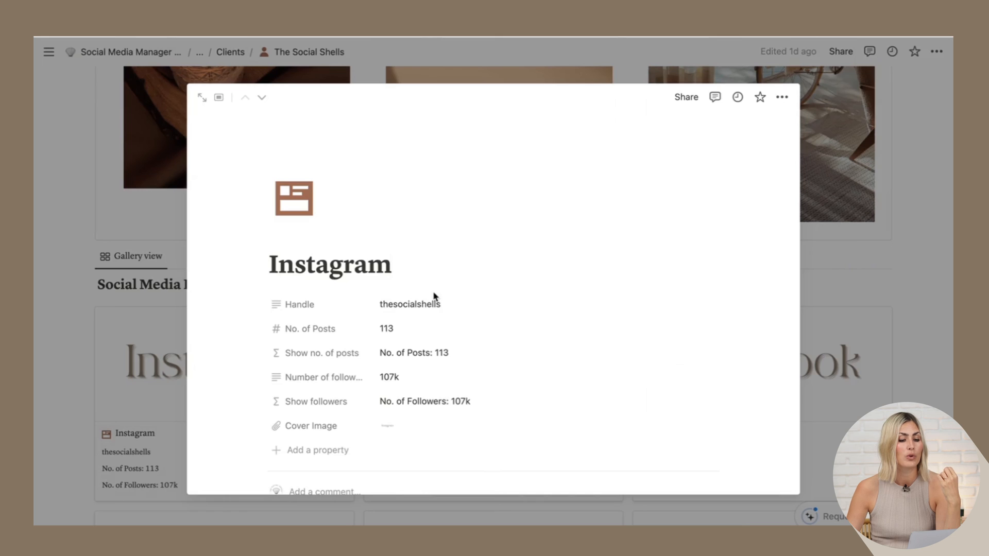
scroll(441, 297, down, 4)
scroll(434, 297, down, 3)
scroll(434, 297, down, 2)
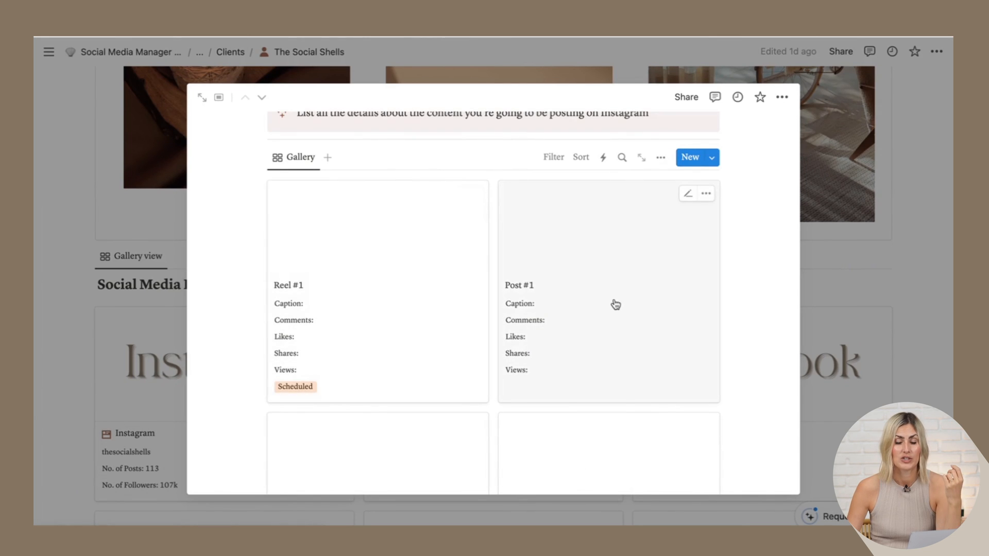
scroll(615, 305, down, 2)
scroll(615, 305, down, 4)
scroll(614, 302, down, 2)
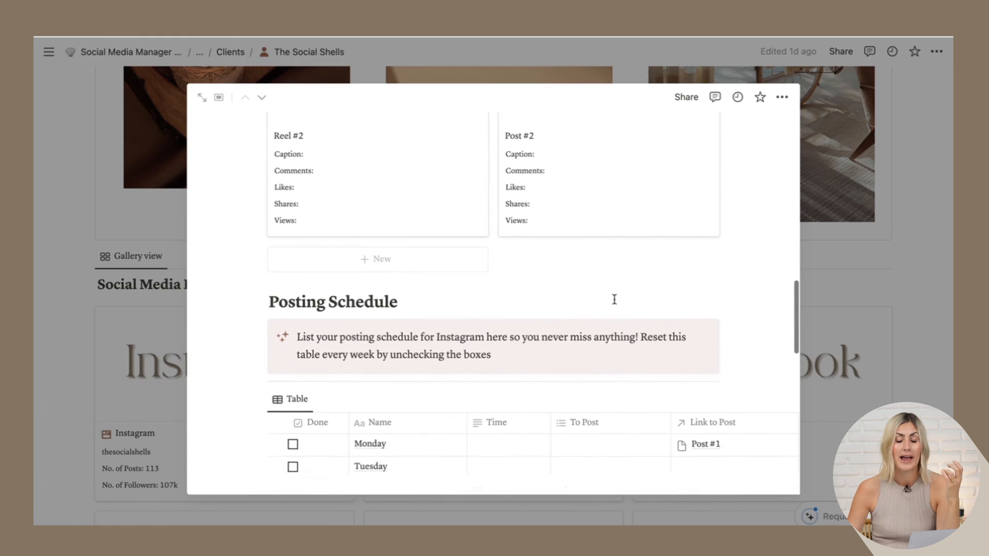
scroll(614, 299, down, 2)
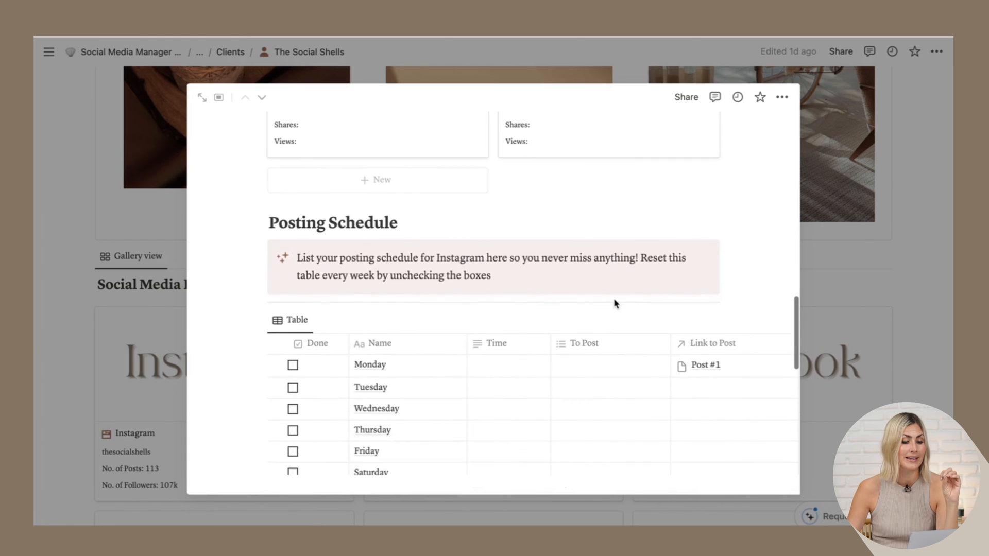
scroll(615, 298, down, 2)
scroll(614, 299, down, 2)
scroll(614, 299, down, 2)
scroll(614, 299, down, 1)
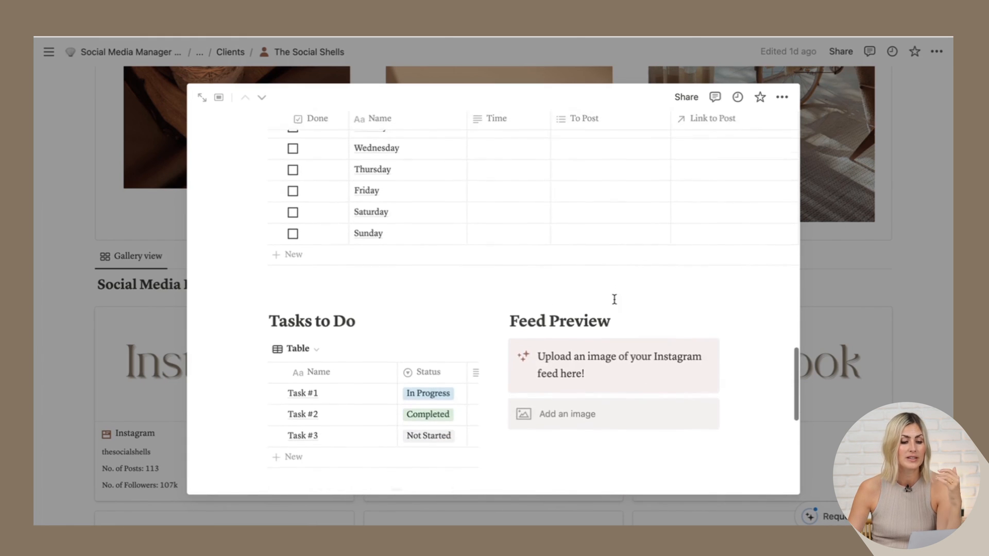
scroll(614, 299, down, 3)
scroll(614, 301, down, 3)
scroll(615, 304, down, 2)
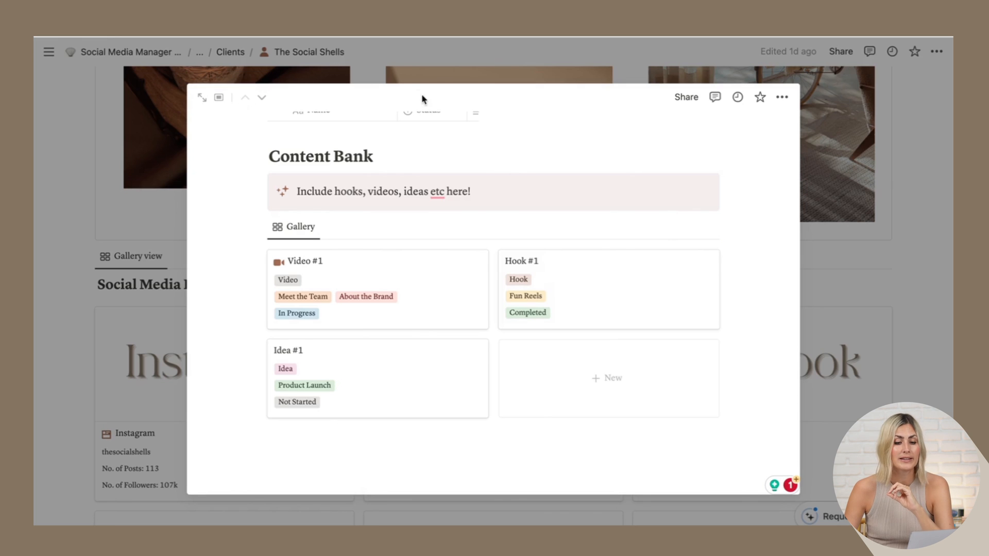
- Expand Instagram to a full page, then go up the breadcrumb to the Social Media Platforms gallery
click(198, 98)
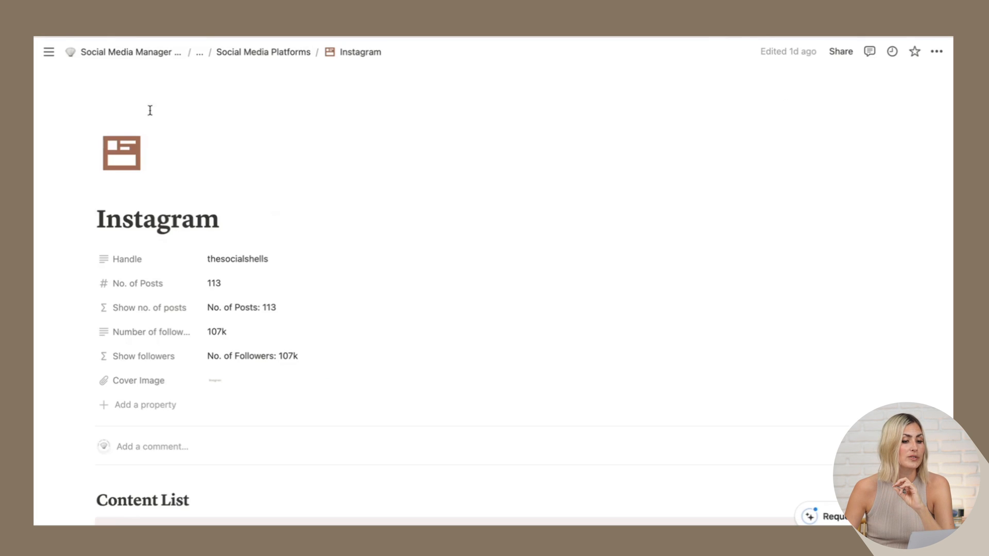
click(263, 52)
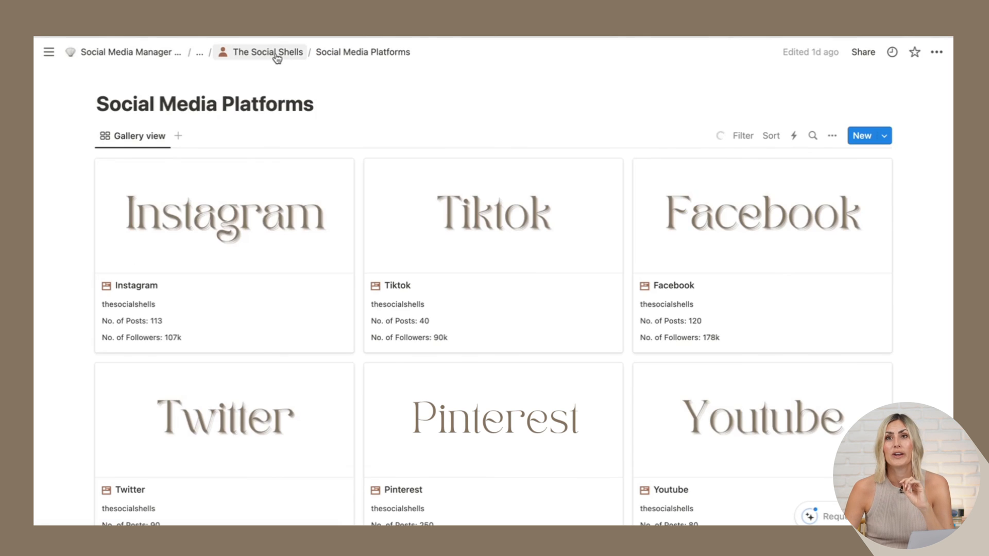